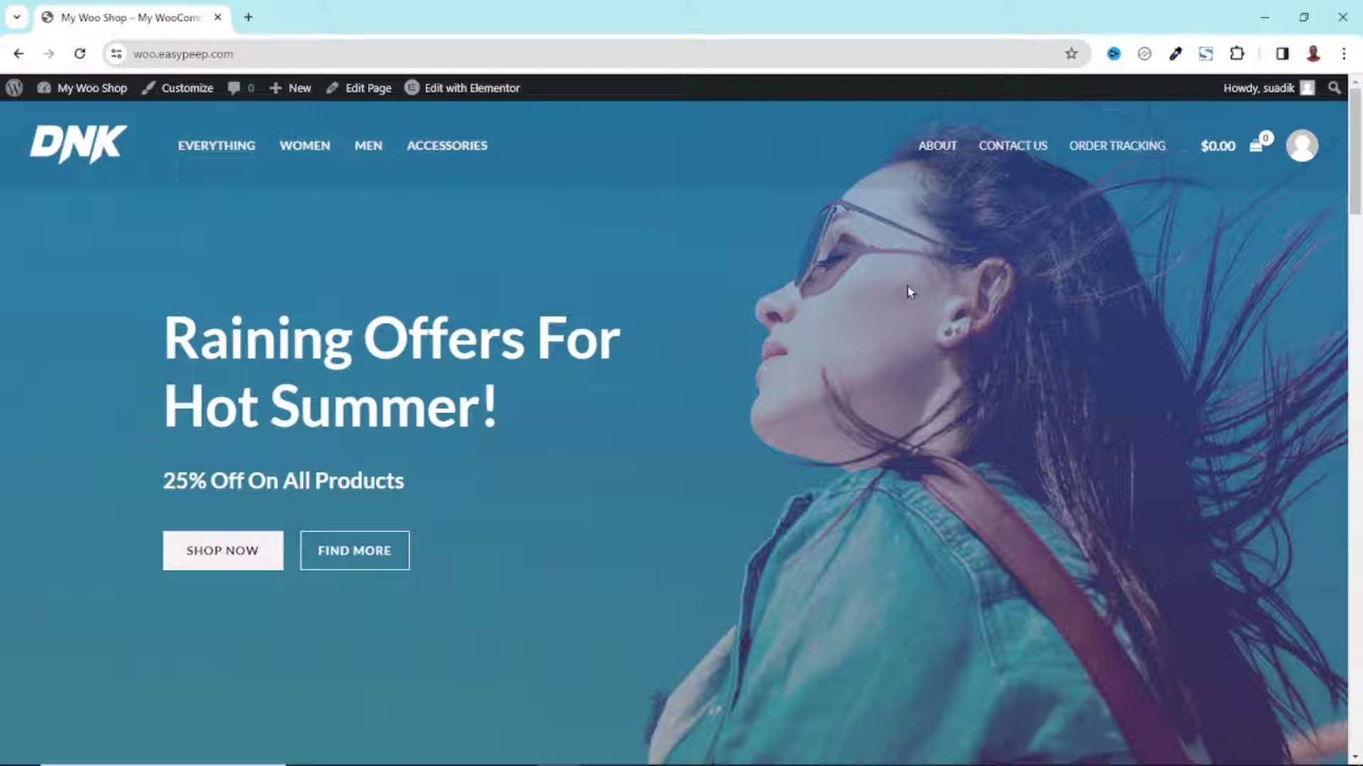
Reveal the '+ New' admin bar submenu on the store homepage
mouse_move(300, 90)
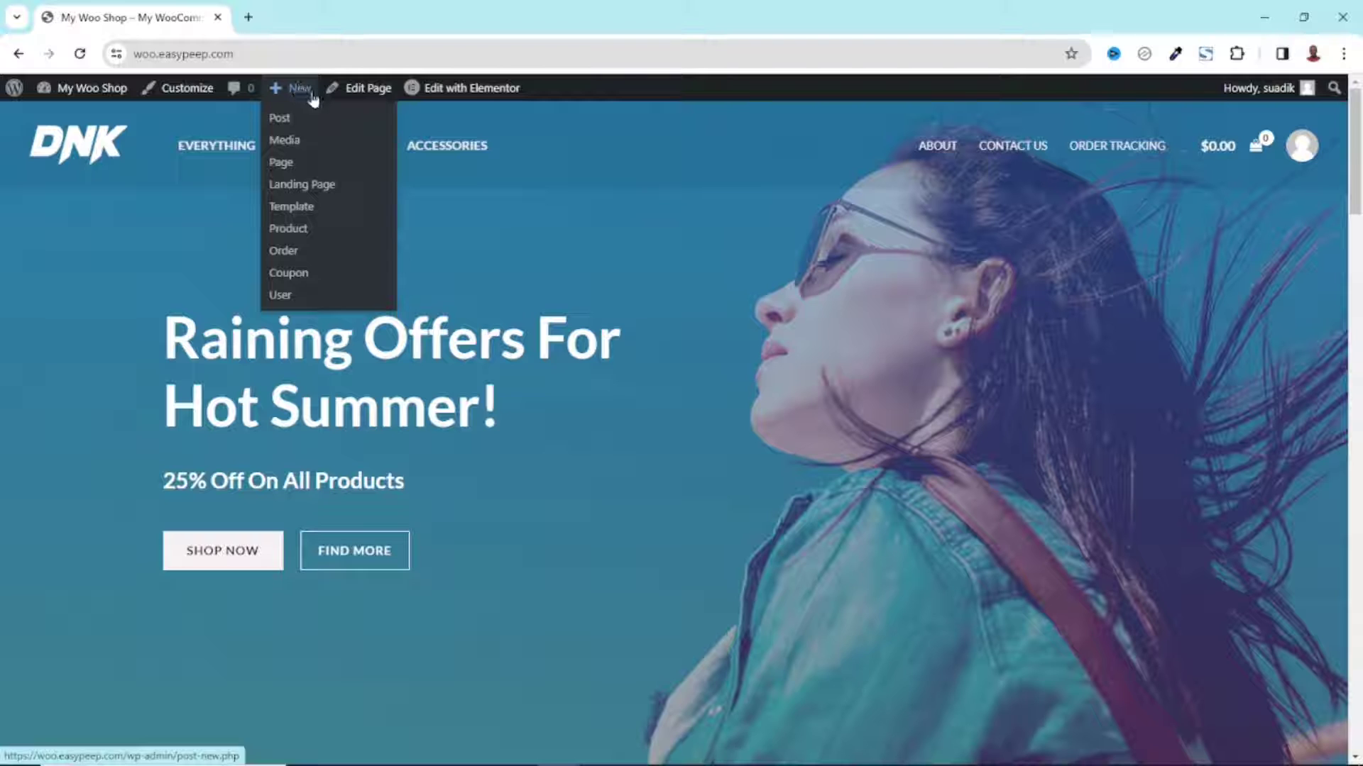
Create a new page titled 'Blog' and publish it live
click(310, 184)
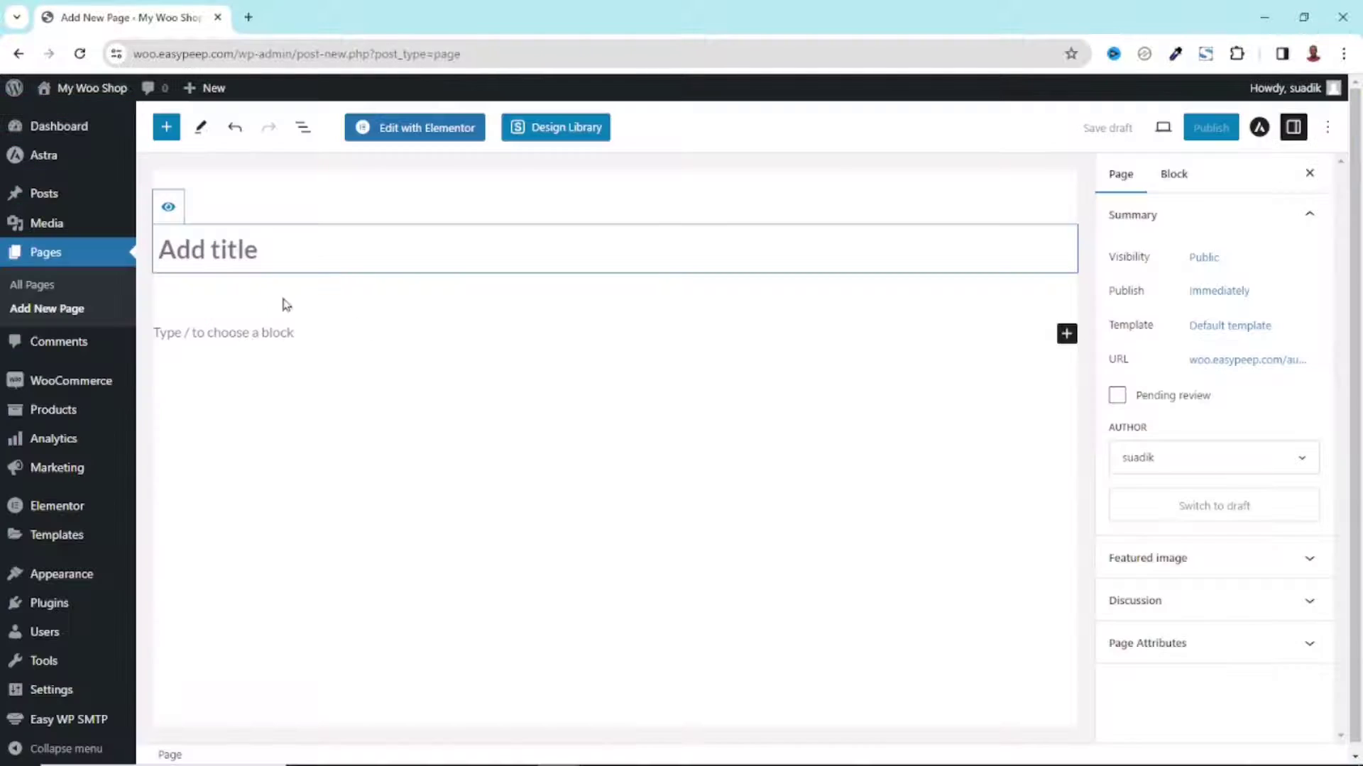
click(301, 246)
text(Blog)
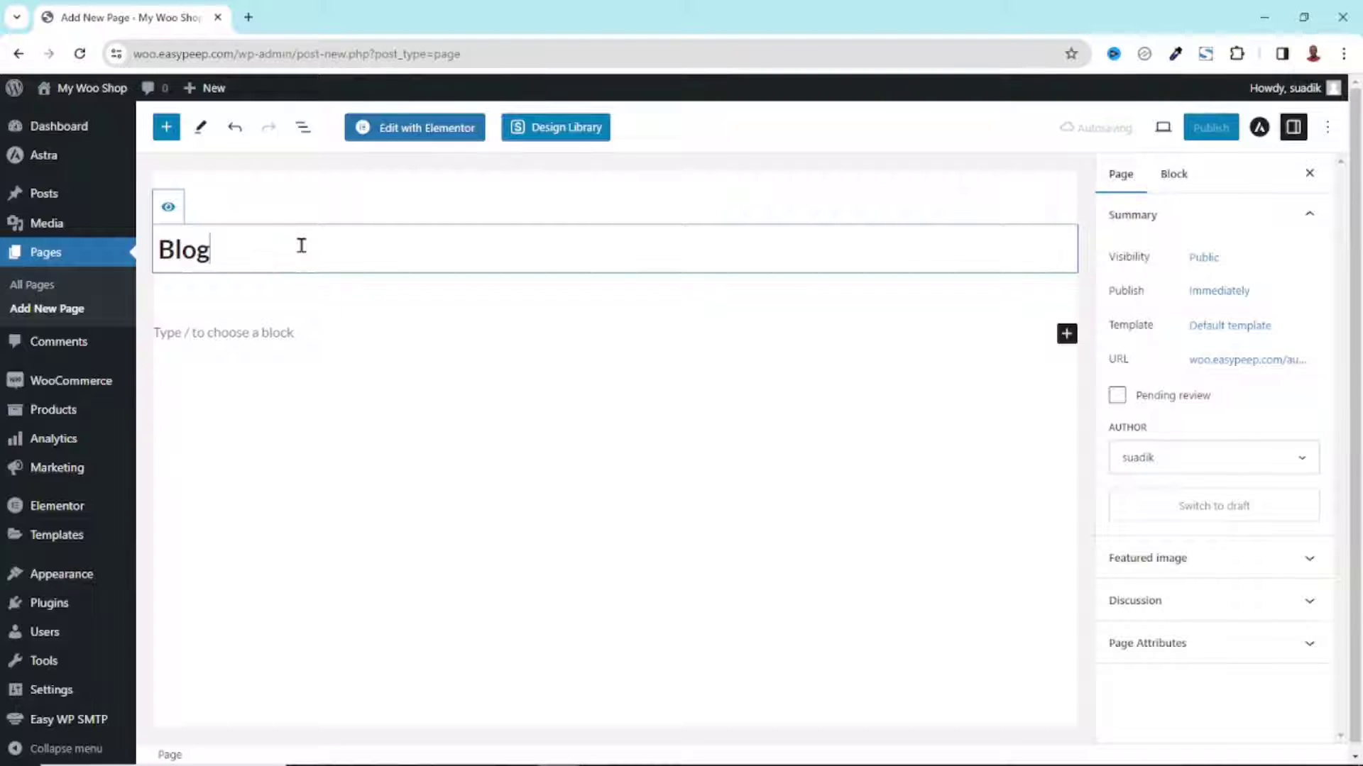
click(1210, 128)
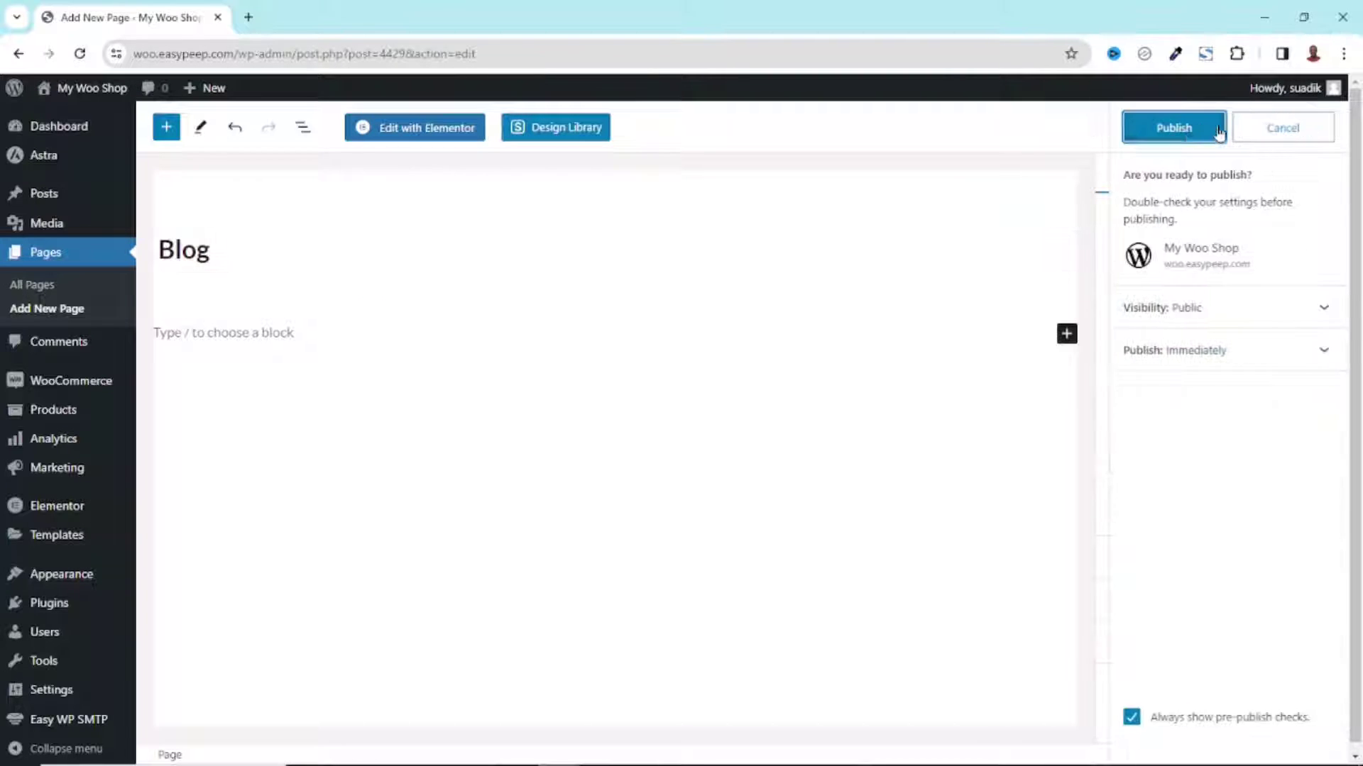
click(1183, 135)
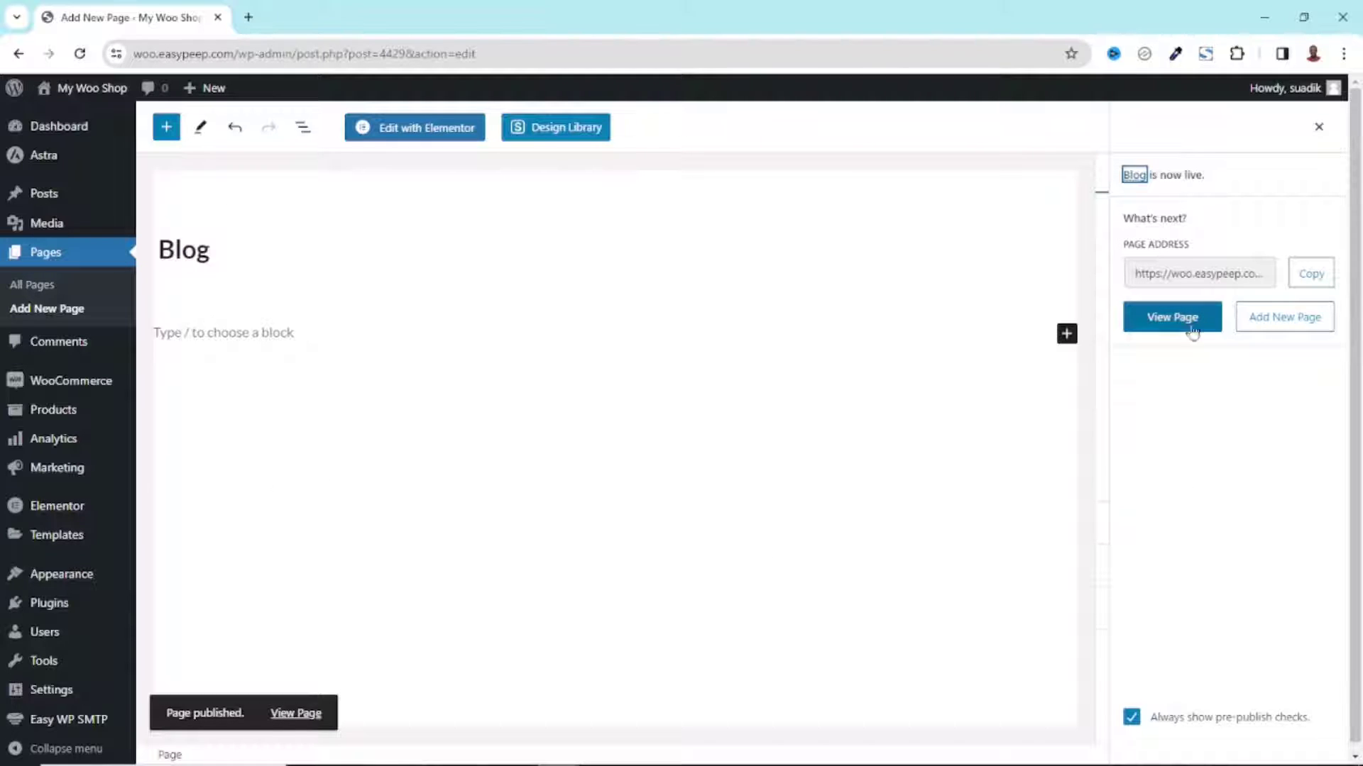
View the published Blog page in its own browser tab, then return to the page editor
right_click(1169, 320)
click(1047, 338)
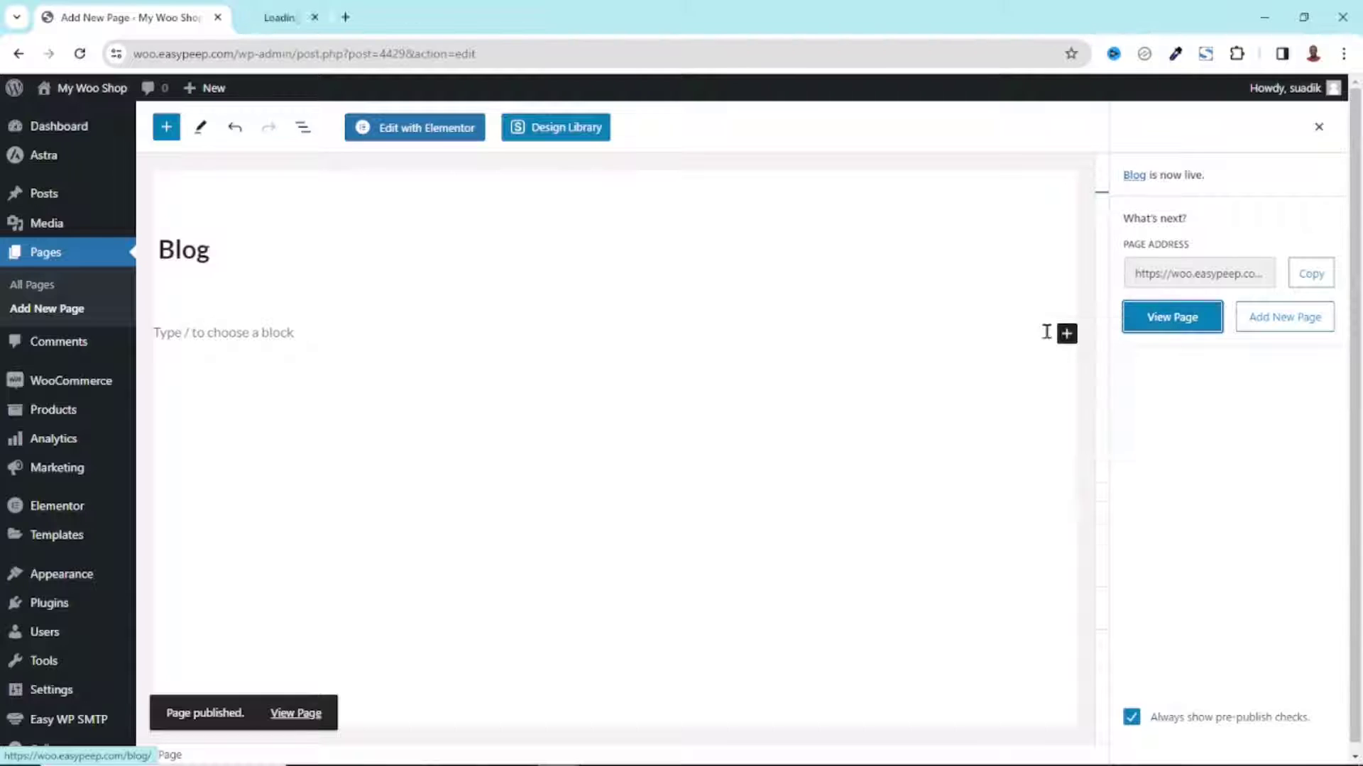
click(287, 17)
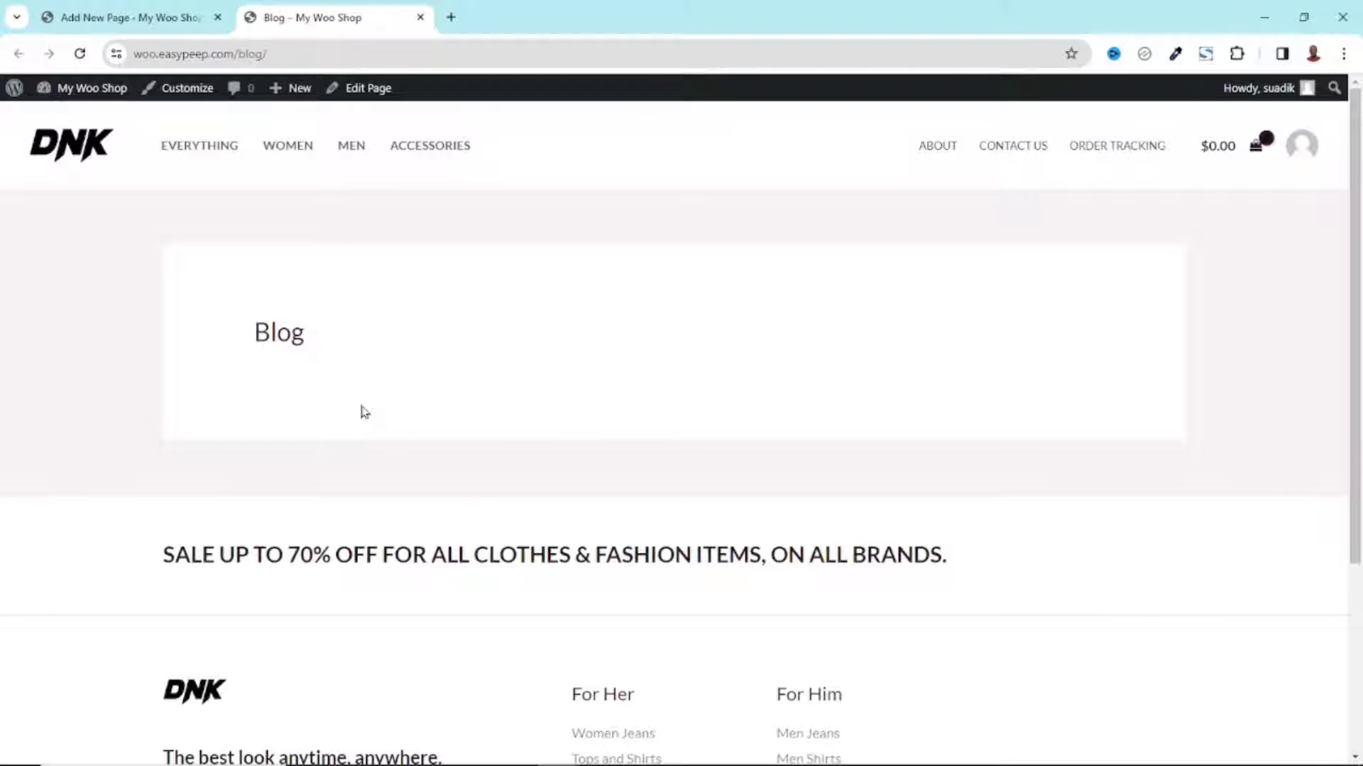
click(134, 19)
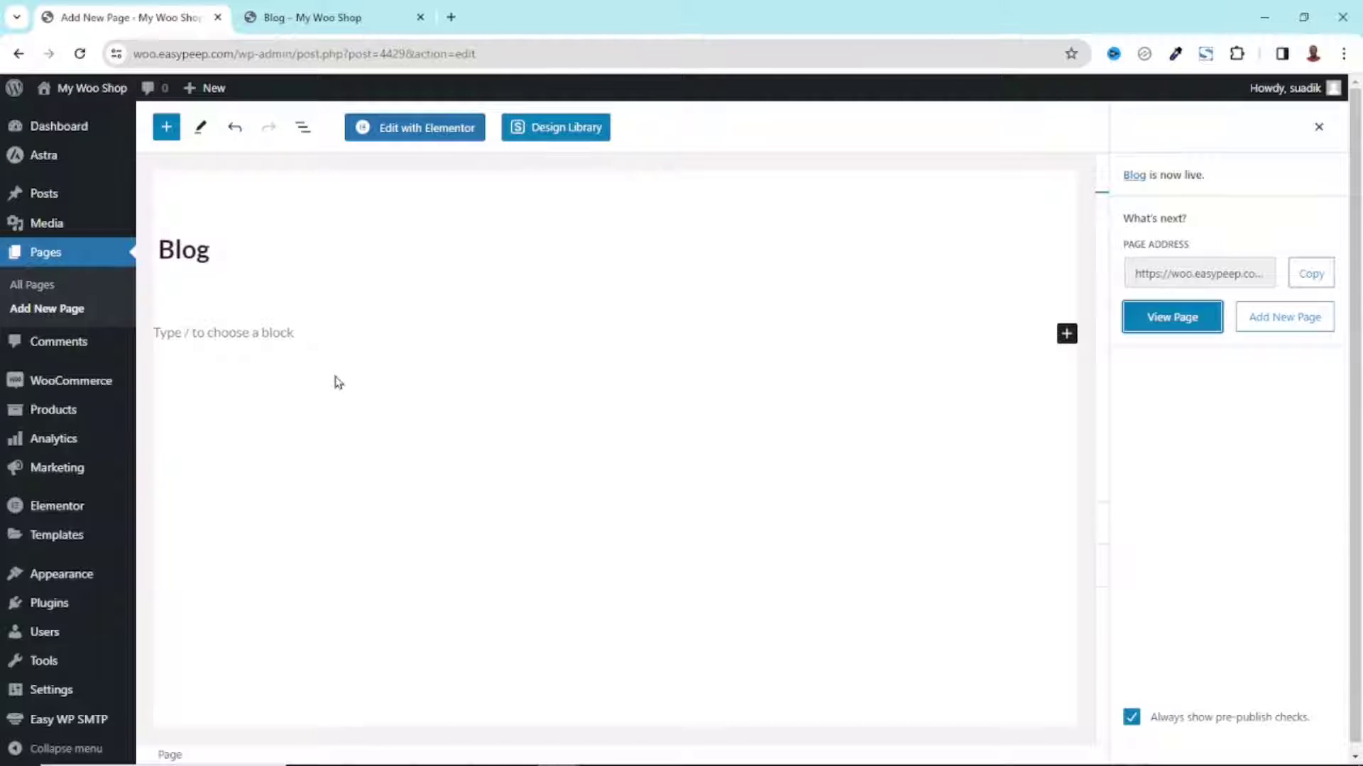
In Reading settings, pick Blog as the posts page and save the changes
mouse_move(47, 692)
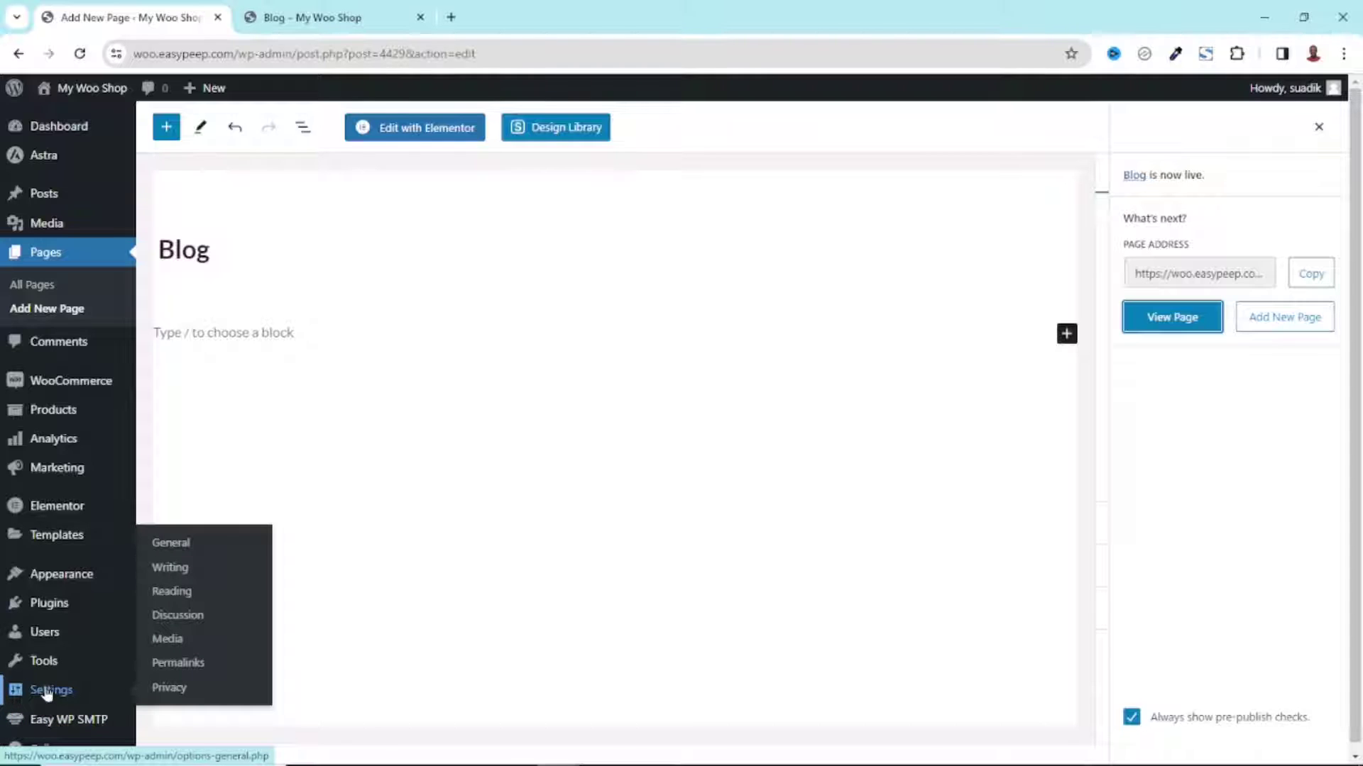
click(160, 593)
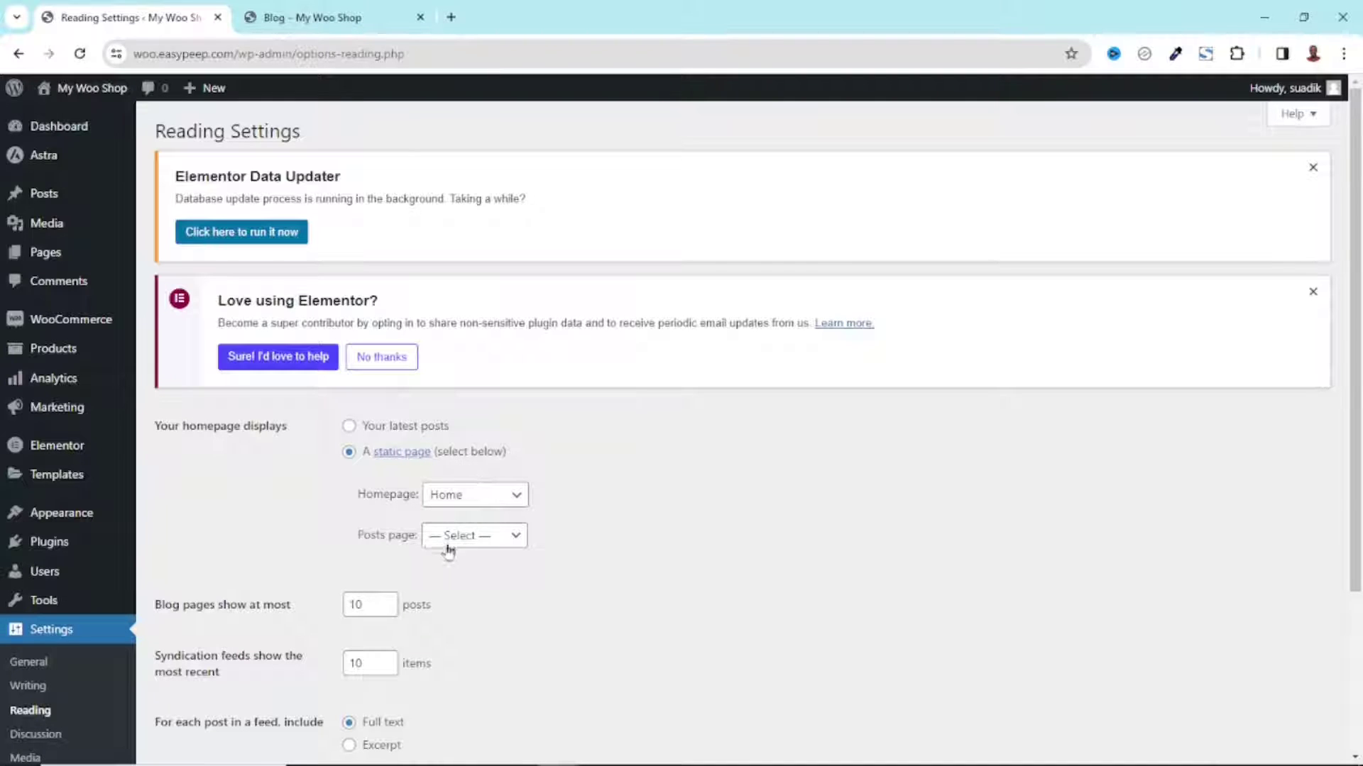
click(484, 543)
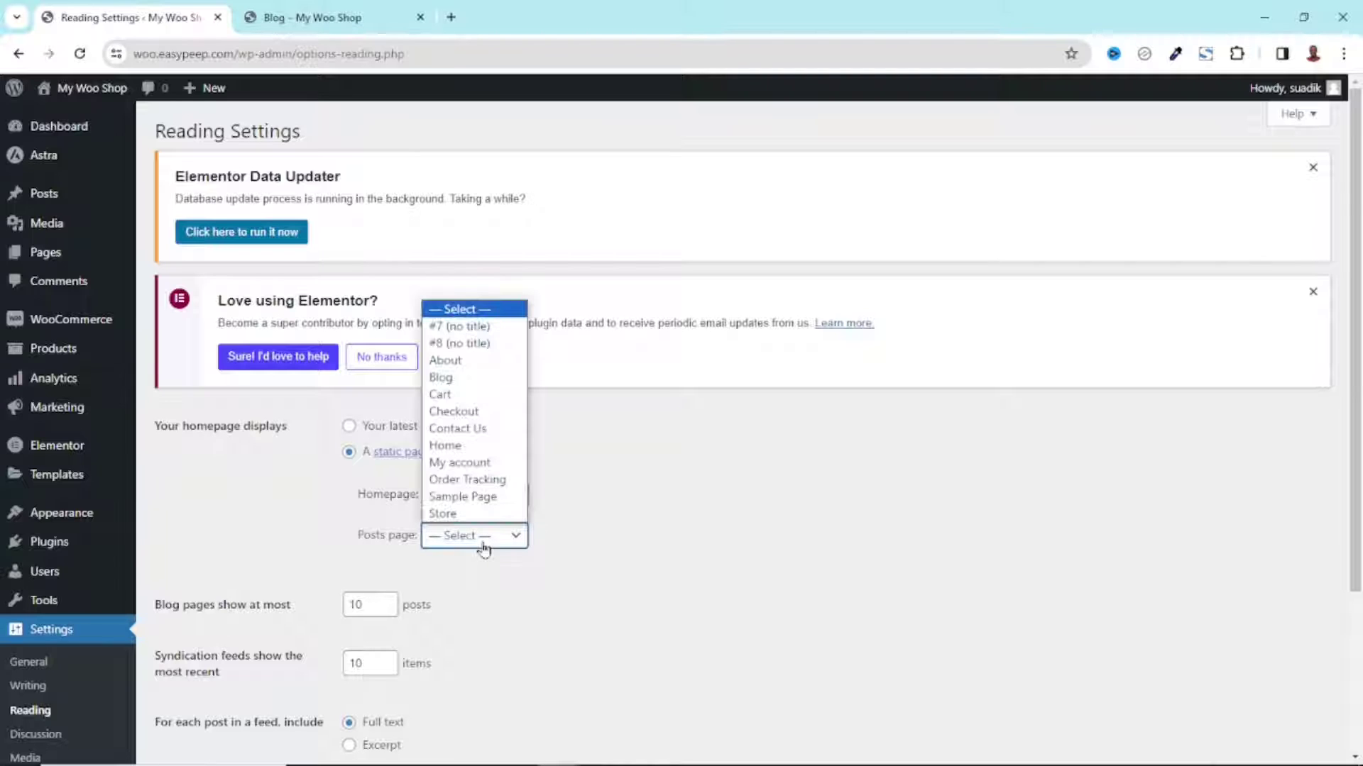
click(465, 383)
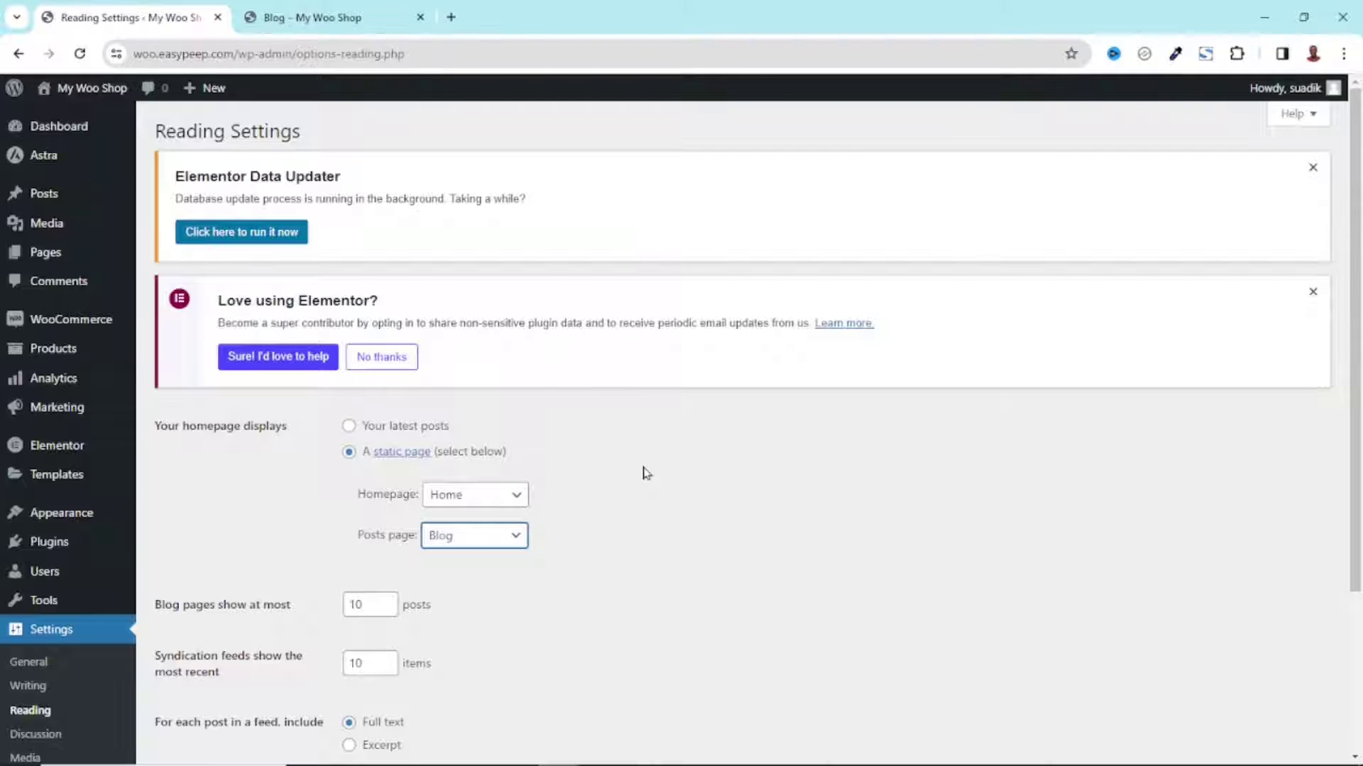
scroll(646, 474, down, 3)
click(198, 680)
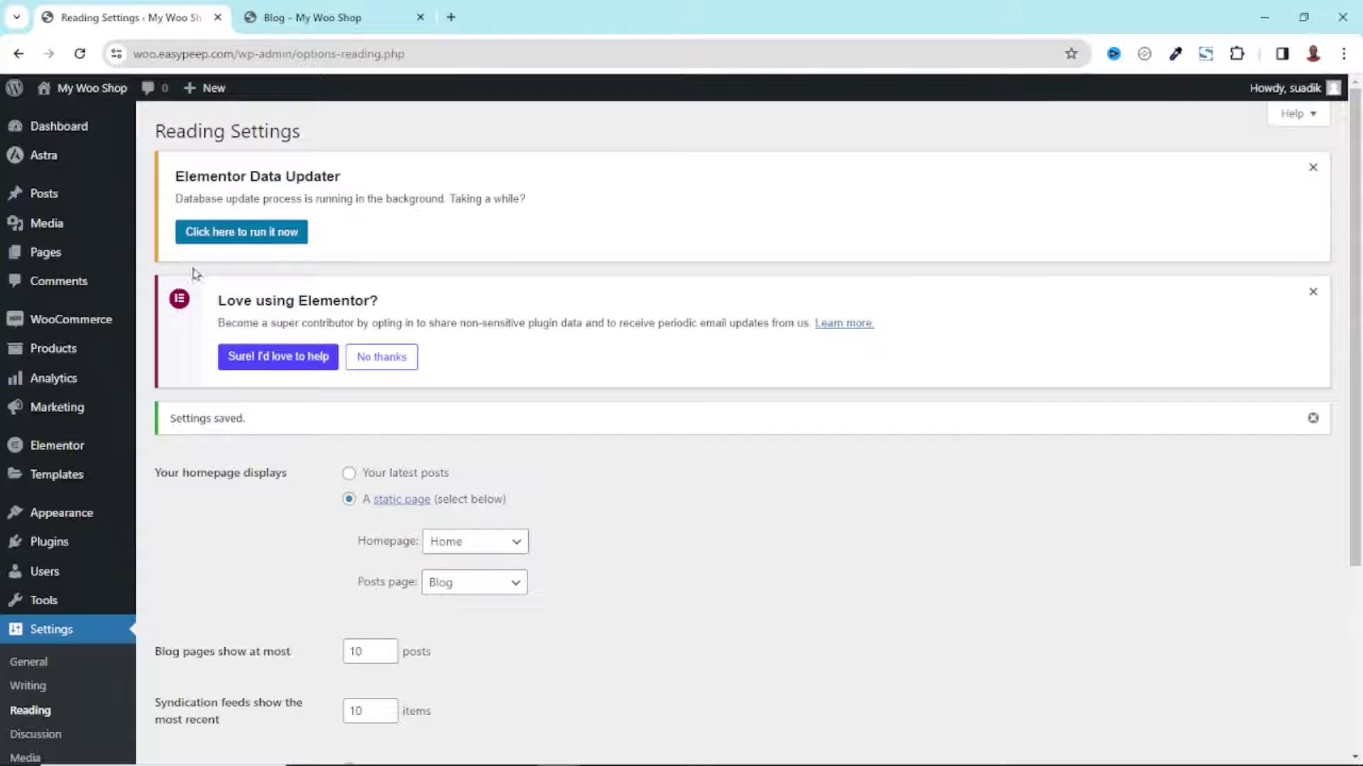
Paste the title 'How to Start a Blog: A Comprehensive Guide for Beginners' from Word
mouse_move(42, 199)
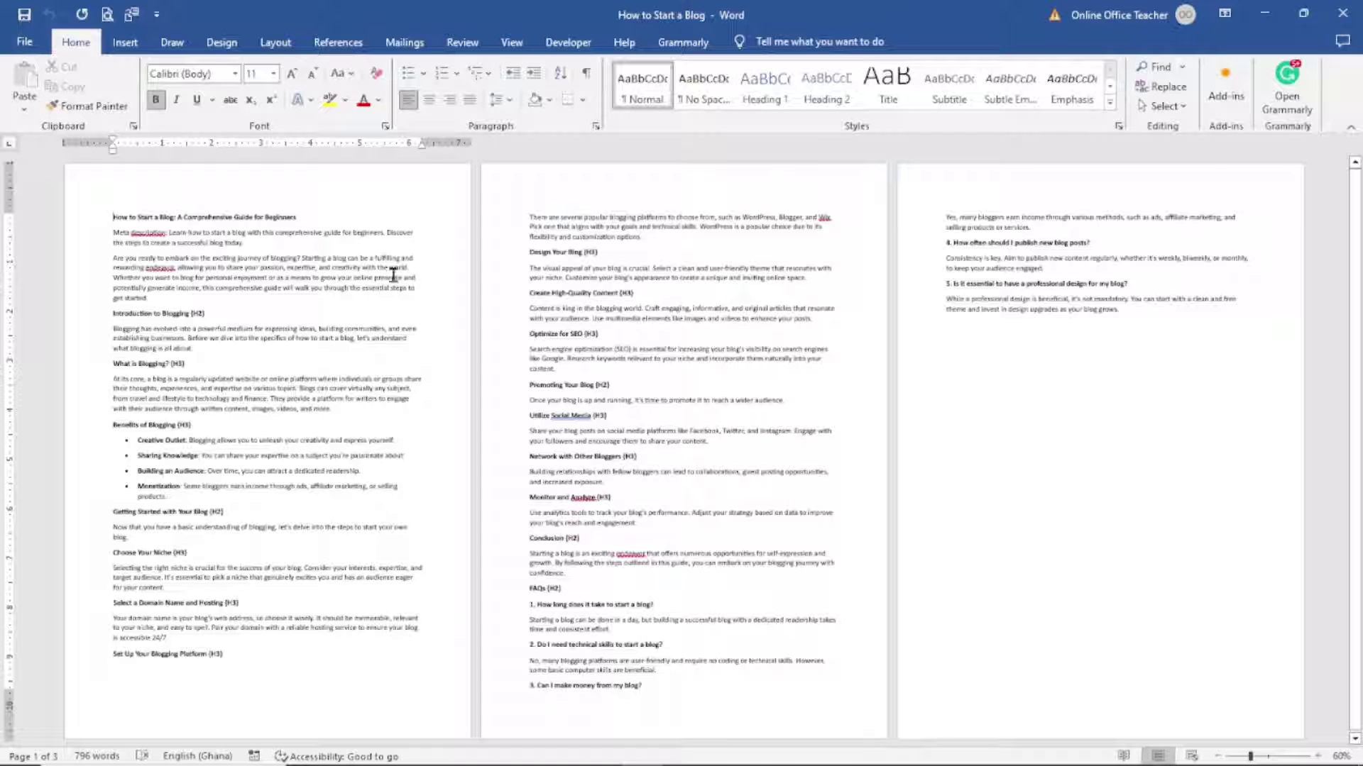
click(83, 223)
key(ctrl+c)
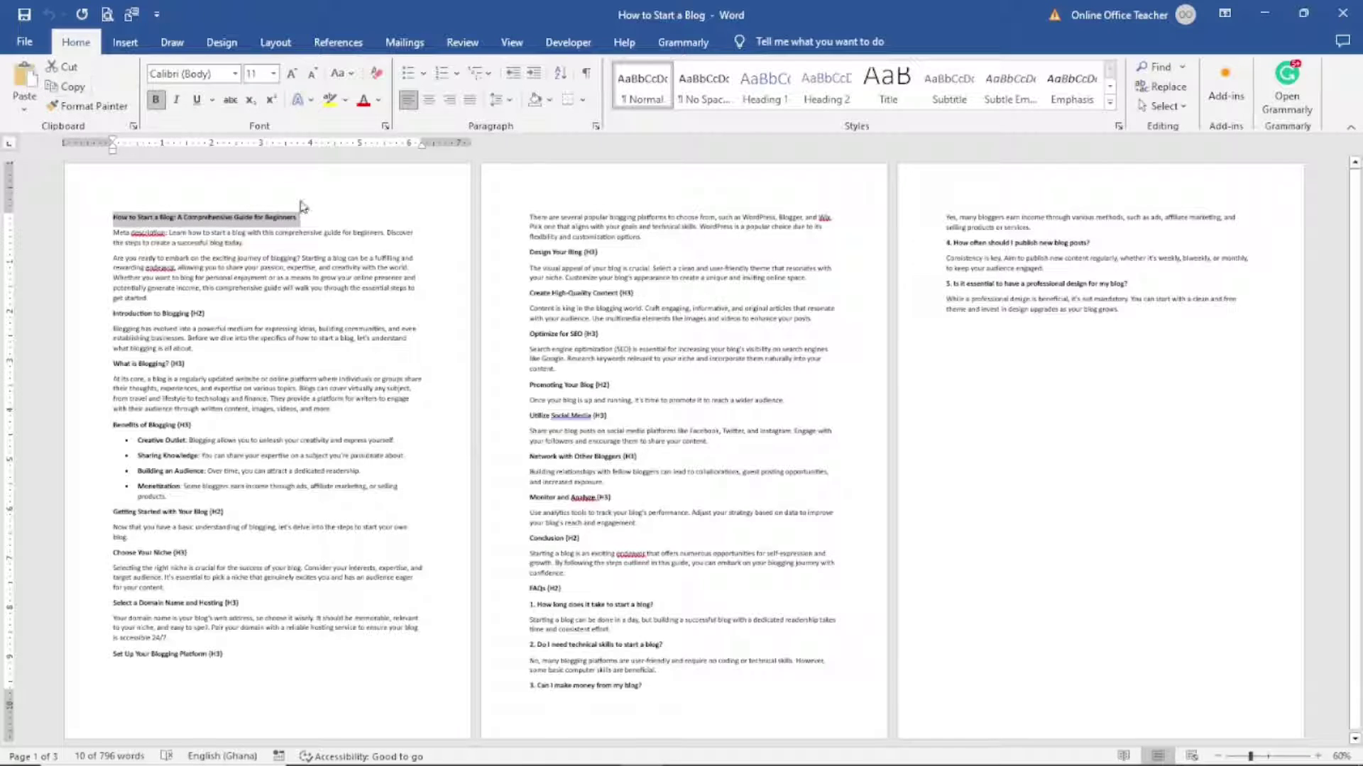
key(alt+Tab)
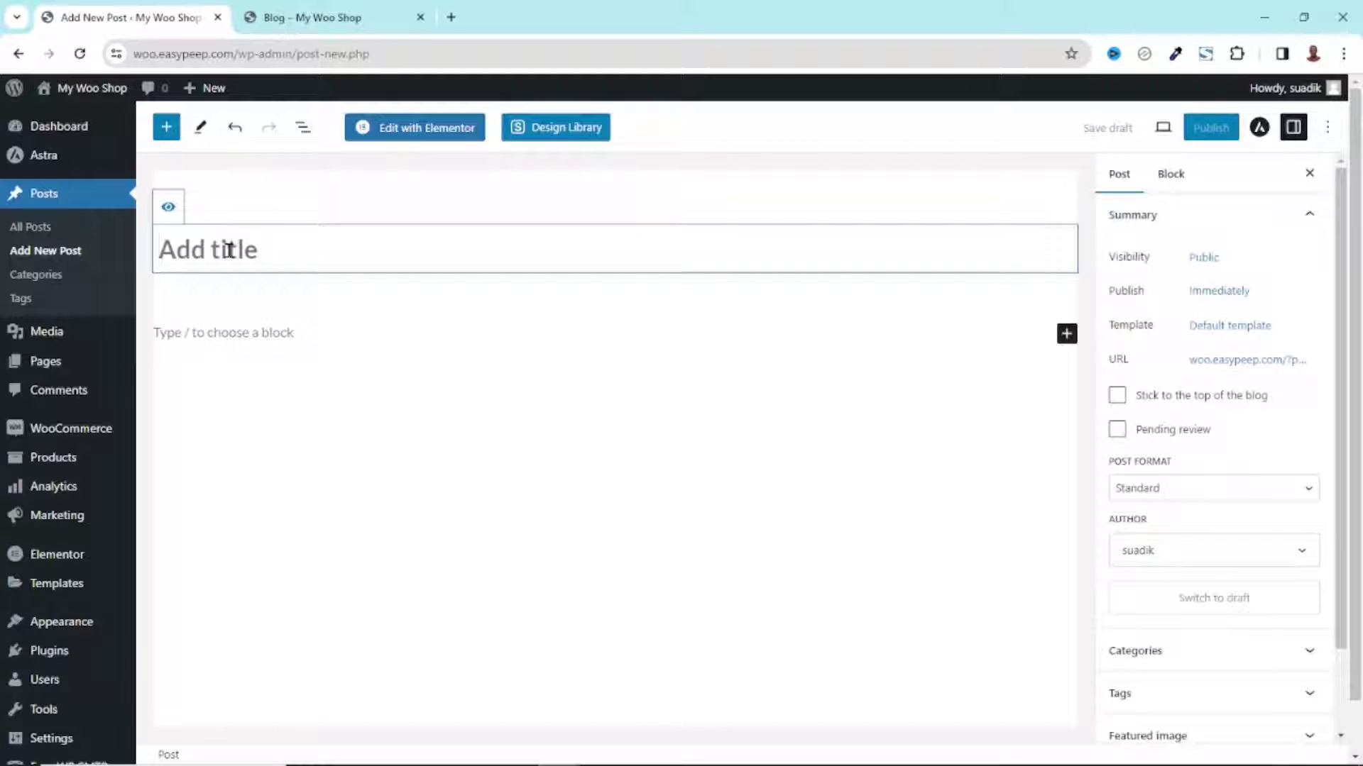
key(ctrl+v)
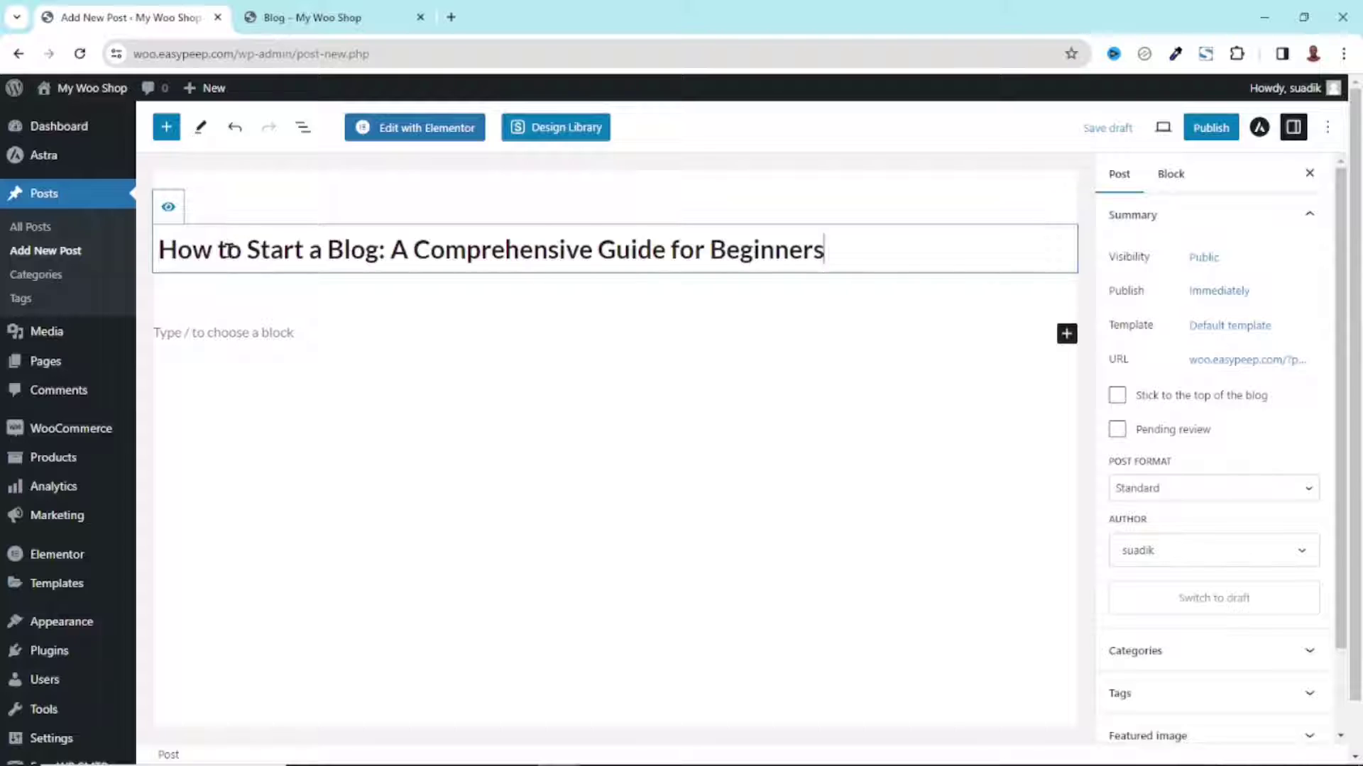
Copy the article body text from Word into the post's paragraph block
click(280, 331)
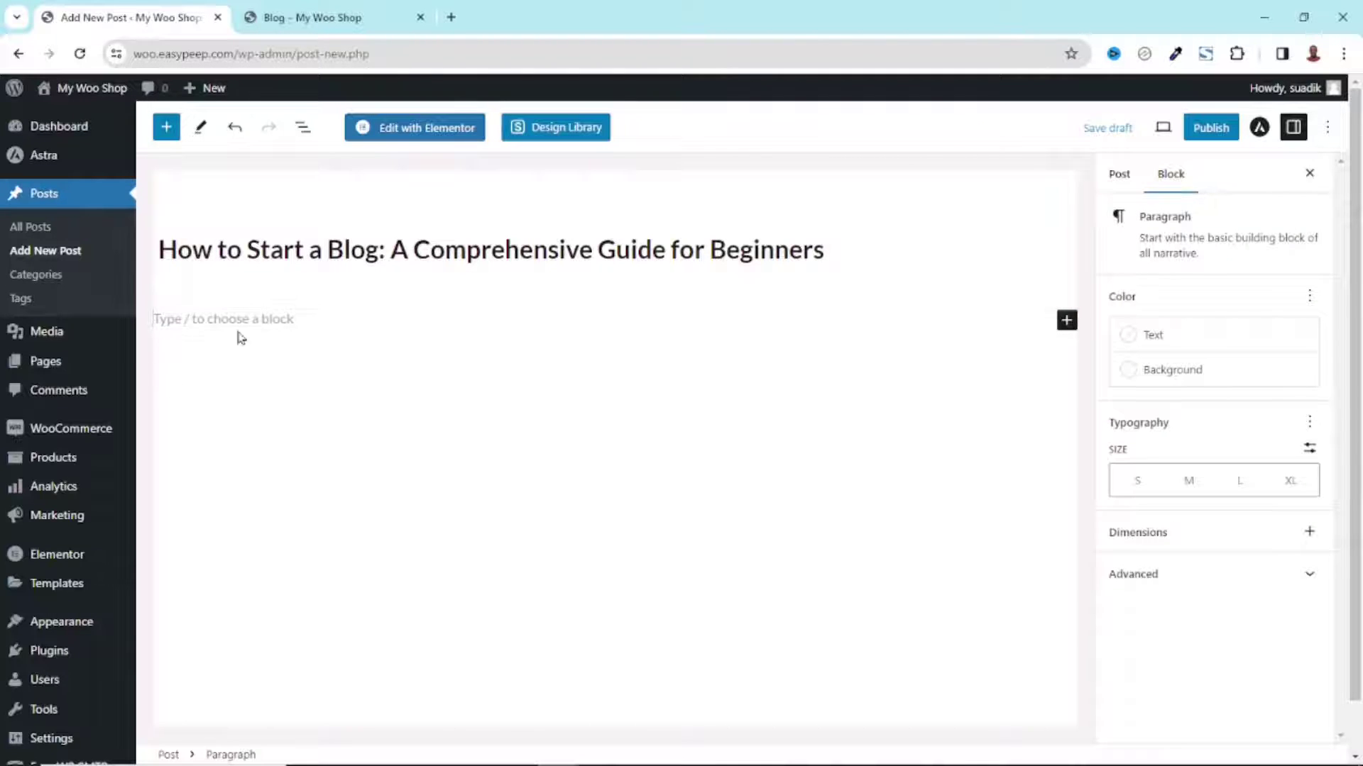
key(alt+Tab)
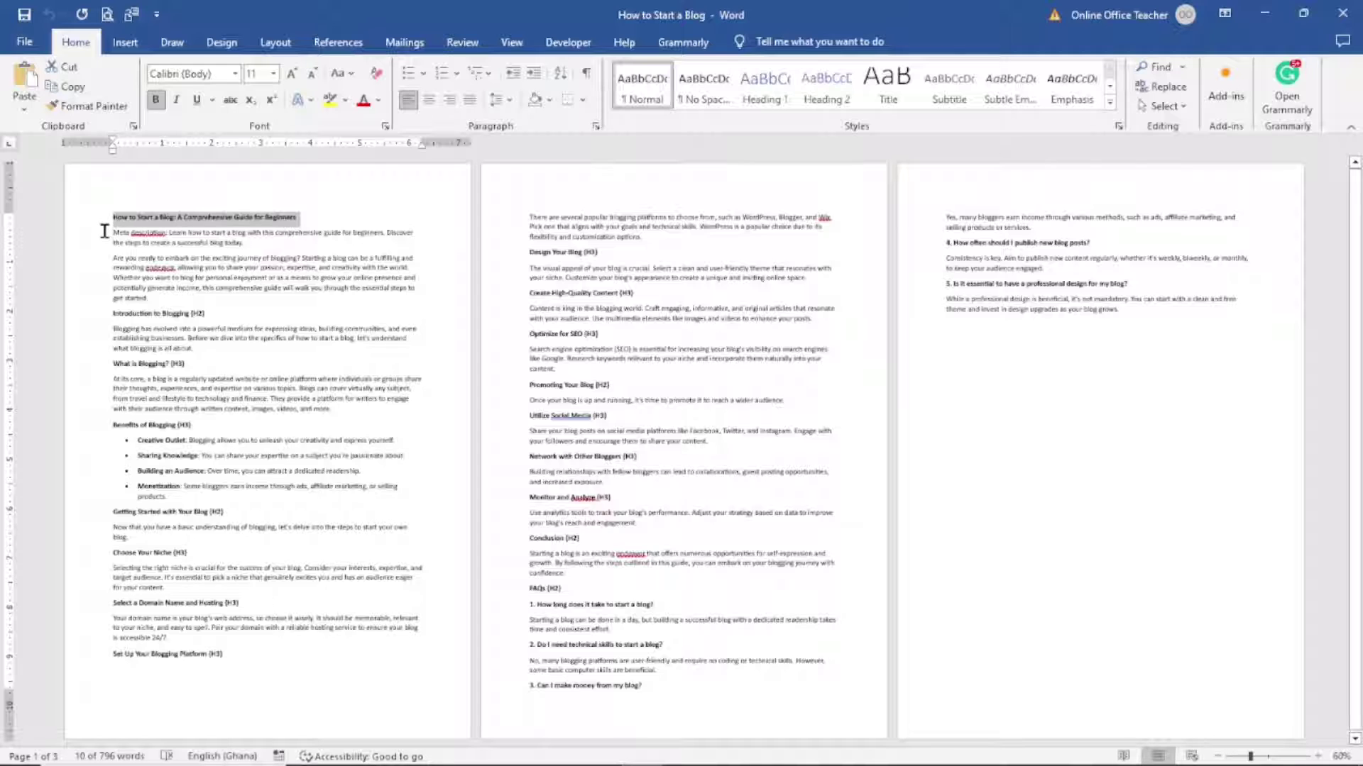
drag(111, 257, 177, 634)
click(67, 86)
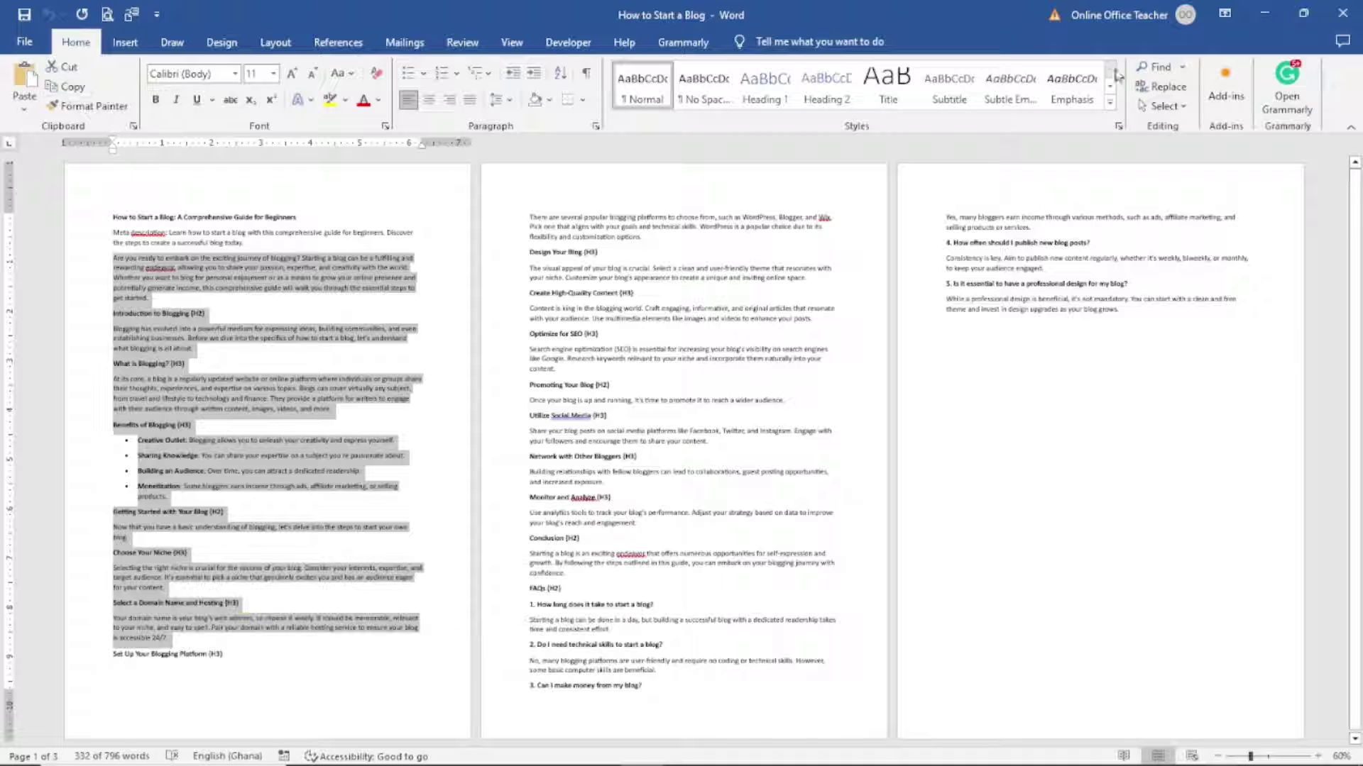
key(alt+Tab)
click(220, 324)
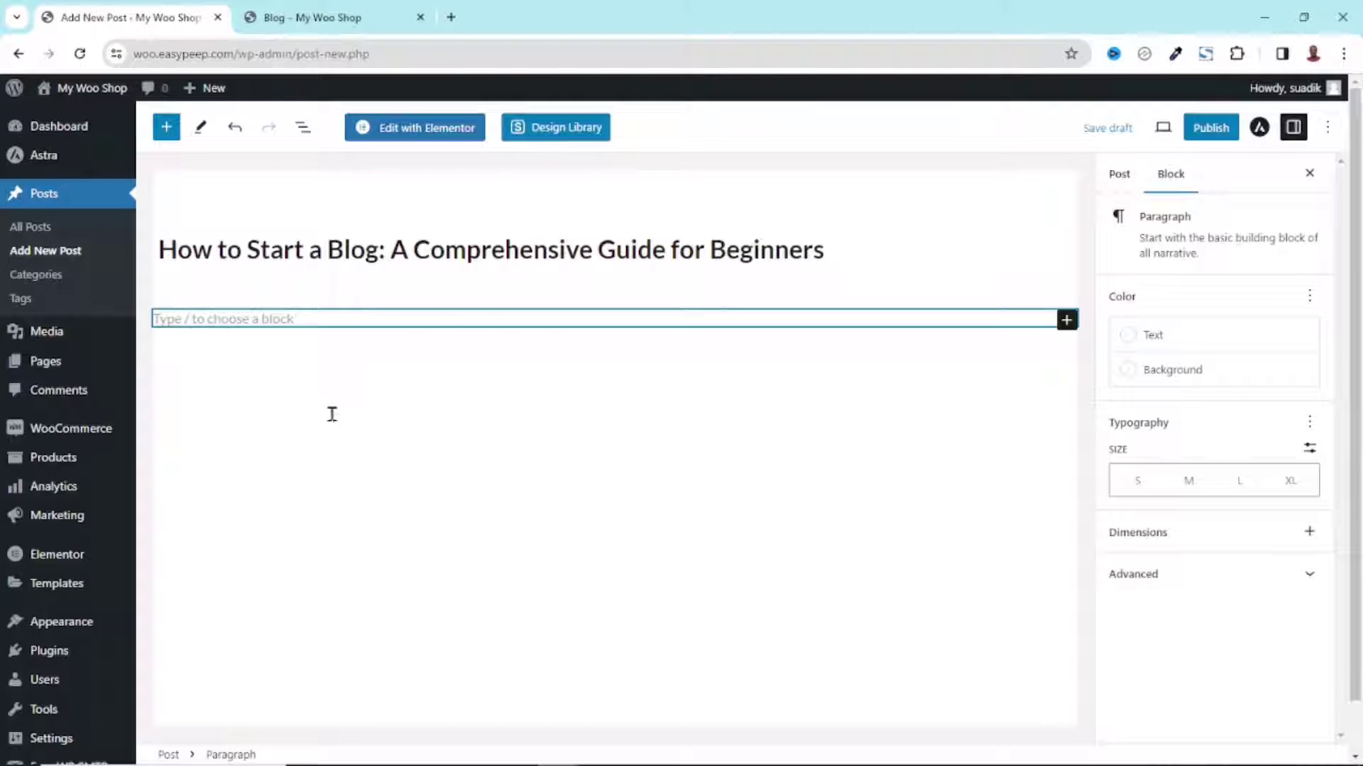
key(ctrl+v)
scroll(560, 529, up, 10)
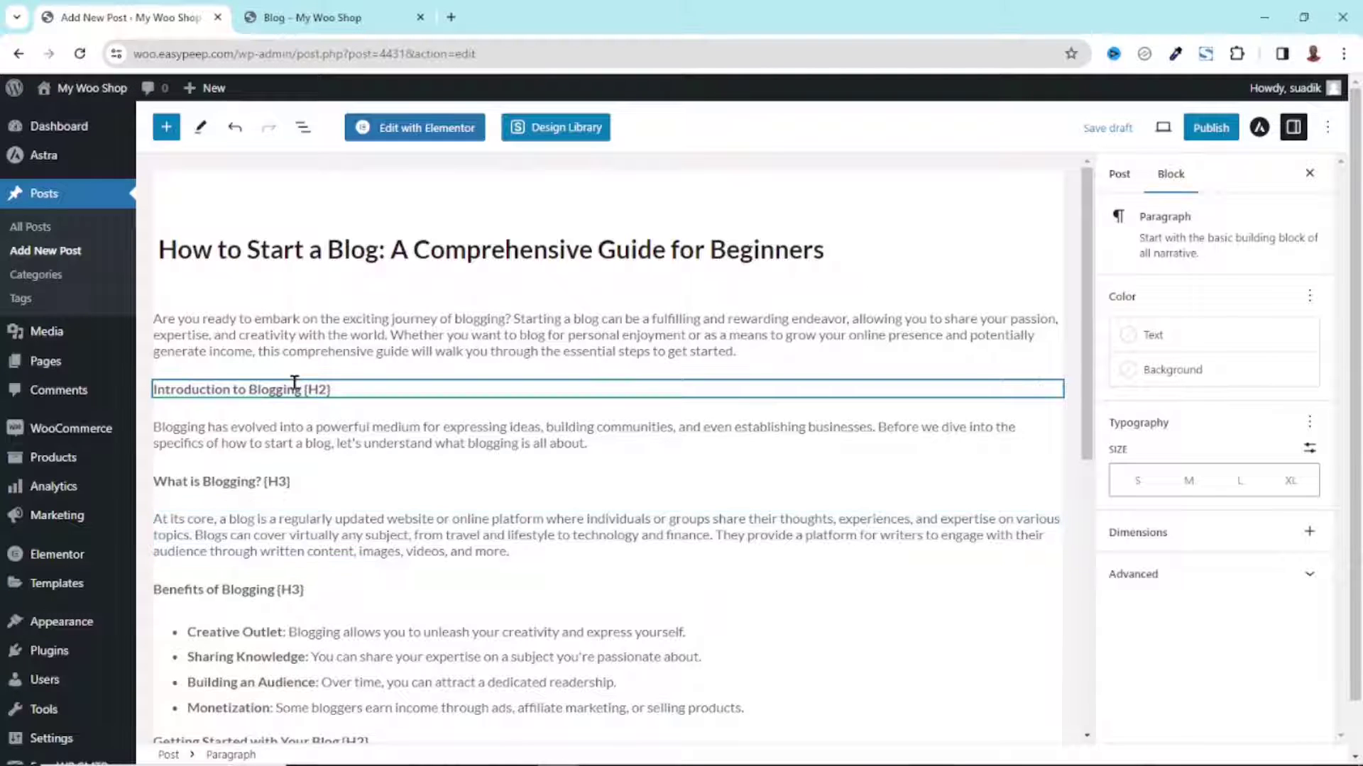
Remove the (H2) marker and turn 'Introduction to Blogging' into a heading
scroll(287, 557, down, 10)
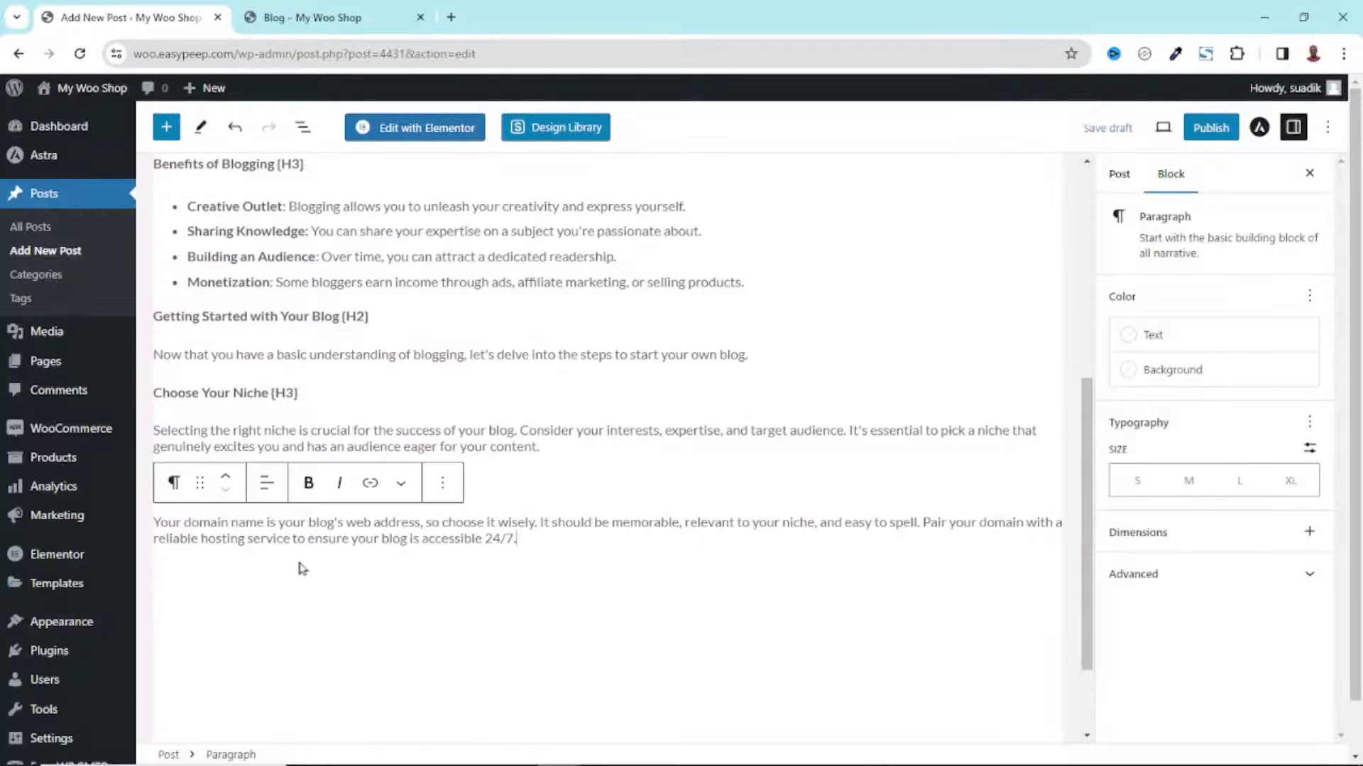
scroll(305, 566, up, 10)
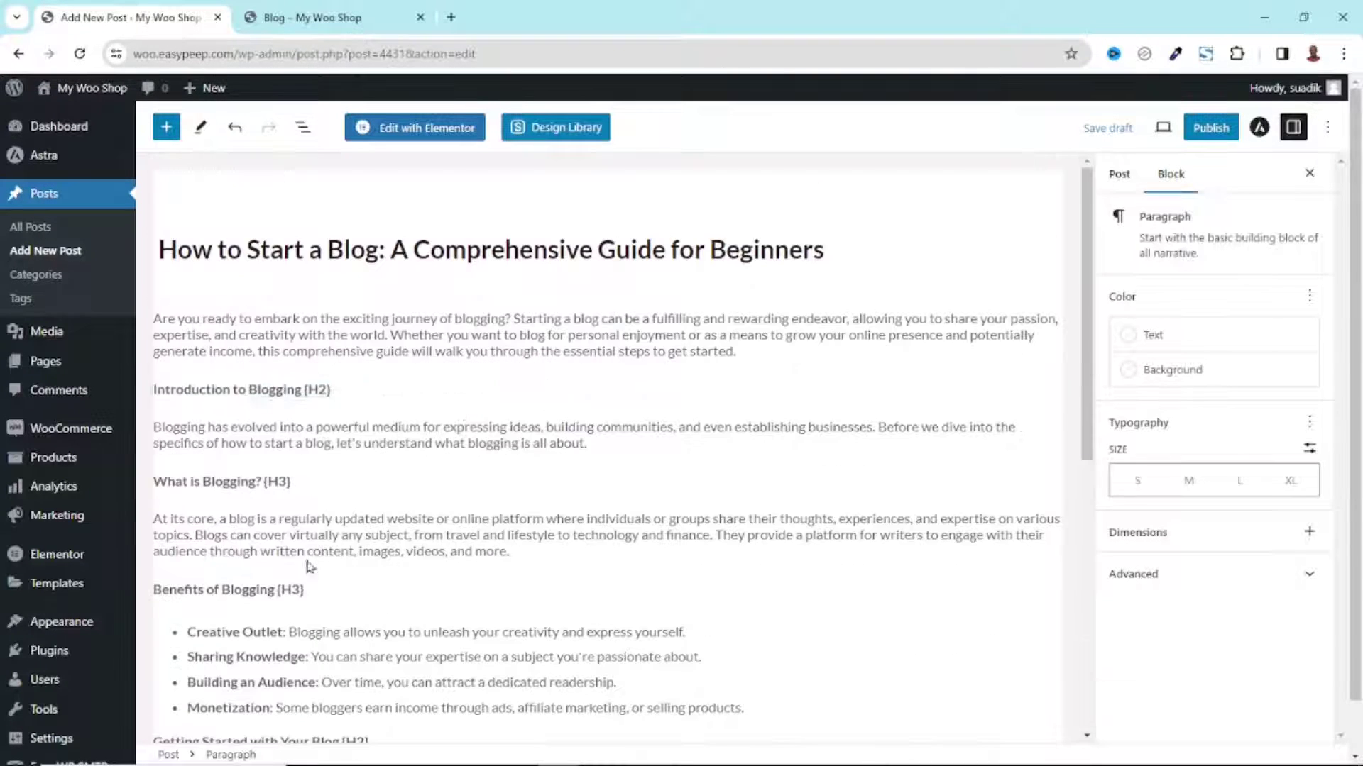
click(348, 389)
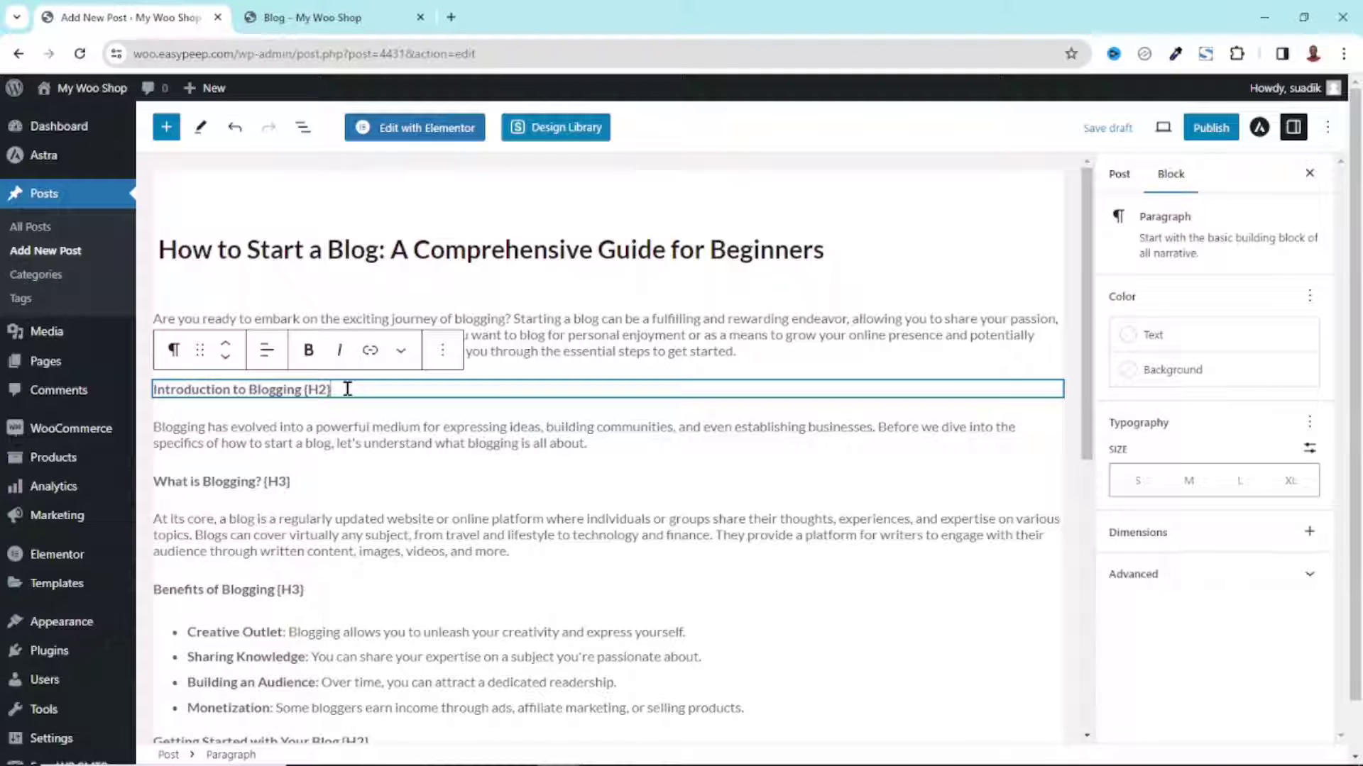
key(BackSpace)
key(BackSpace)
key(BackSpace)
key(BackSpace)
key(BackSpace)
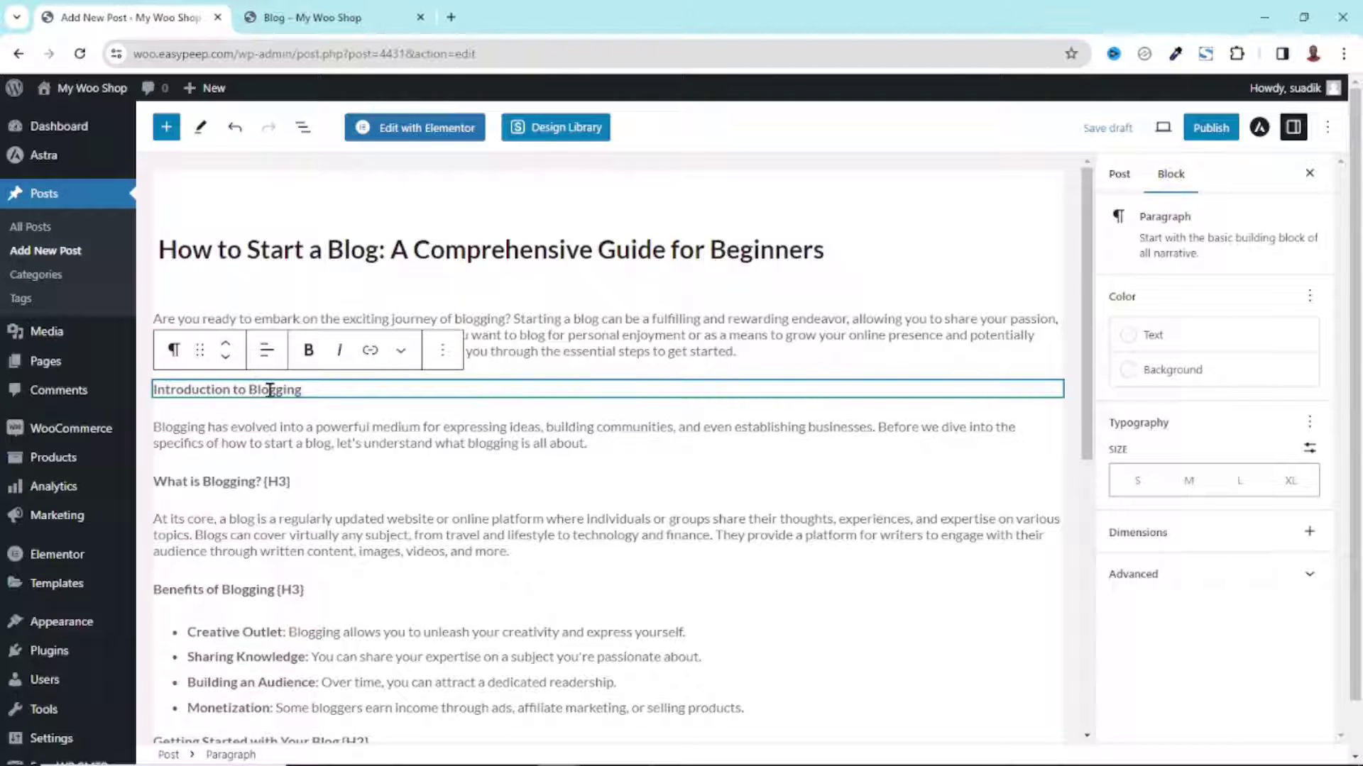
click(172, 352)
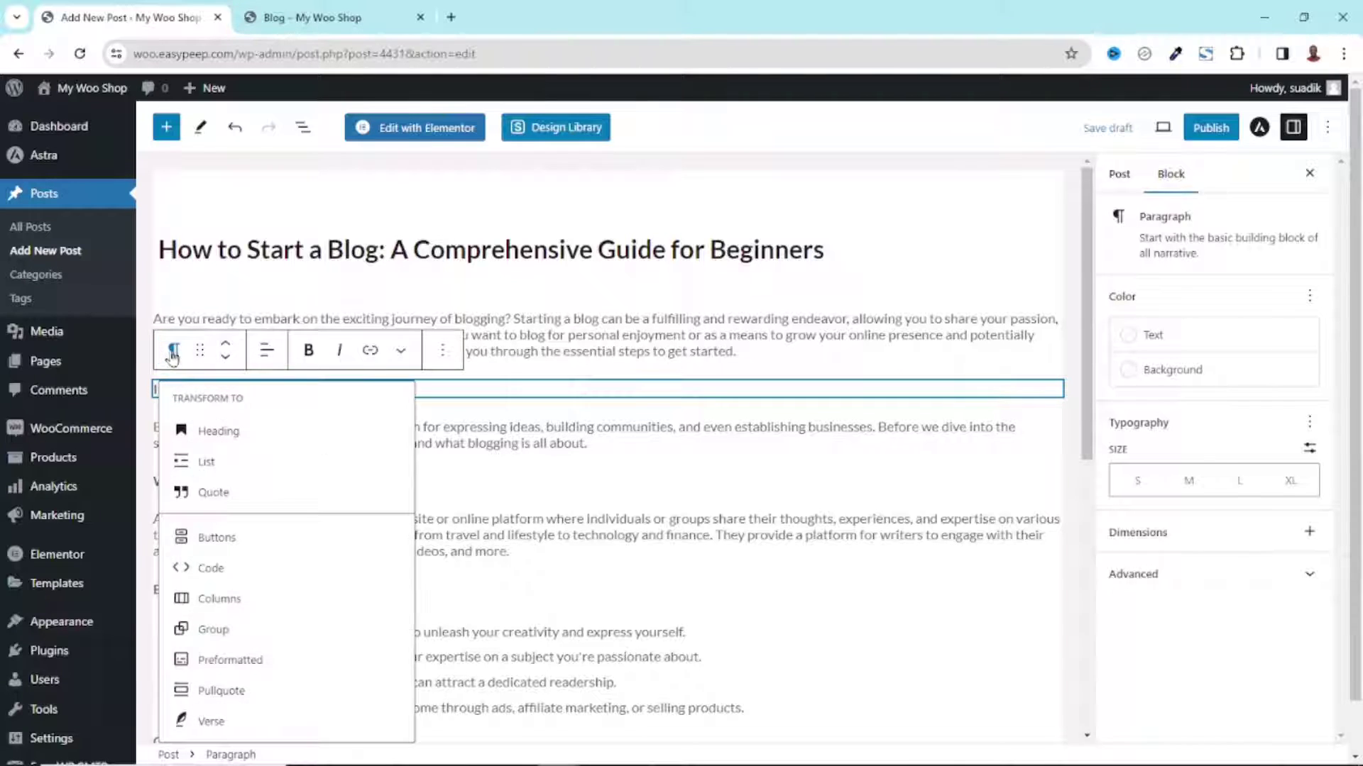
click(250, 444)
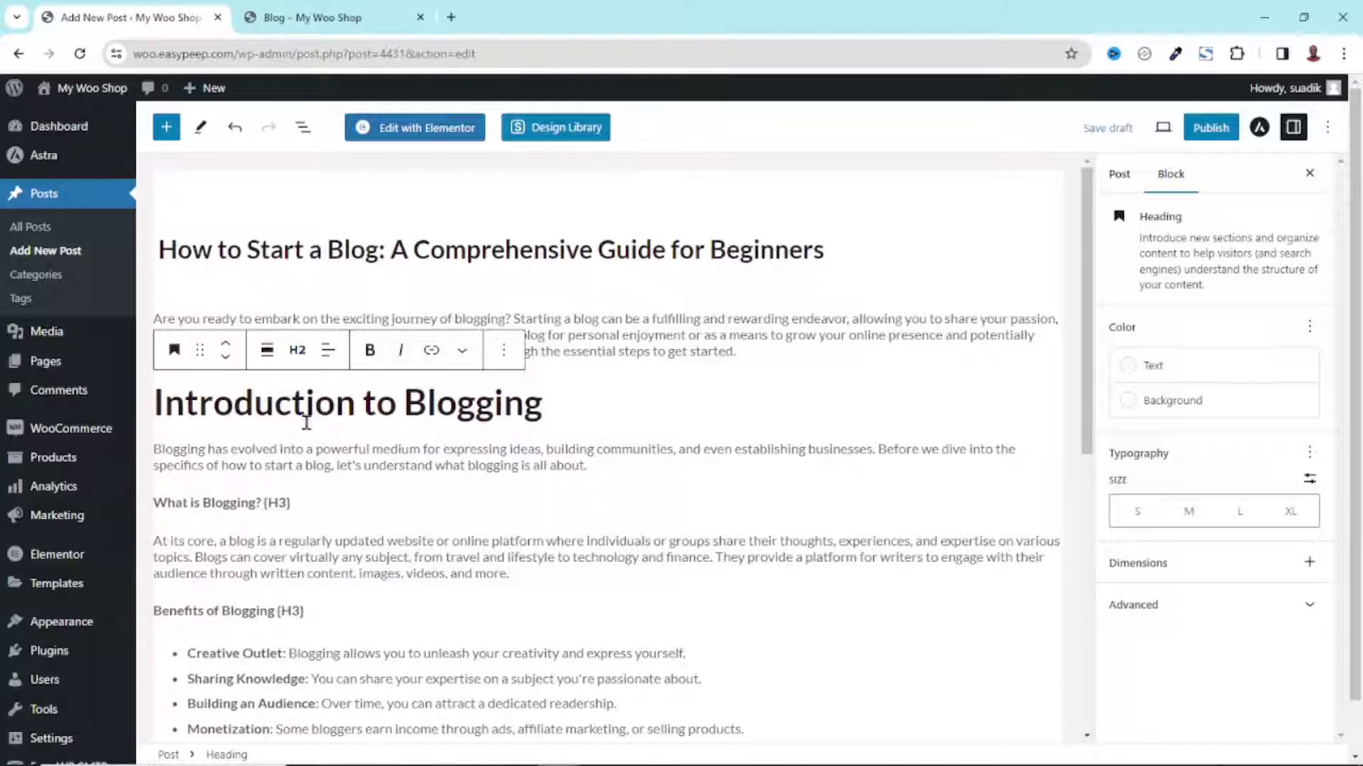
Remove the (H3) marker and make 'What is Blogging?' a level 3 heading
click(303, 504)
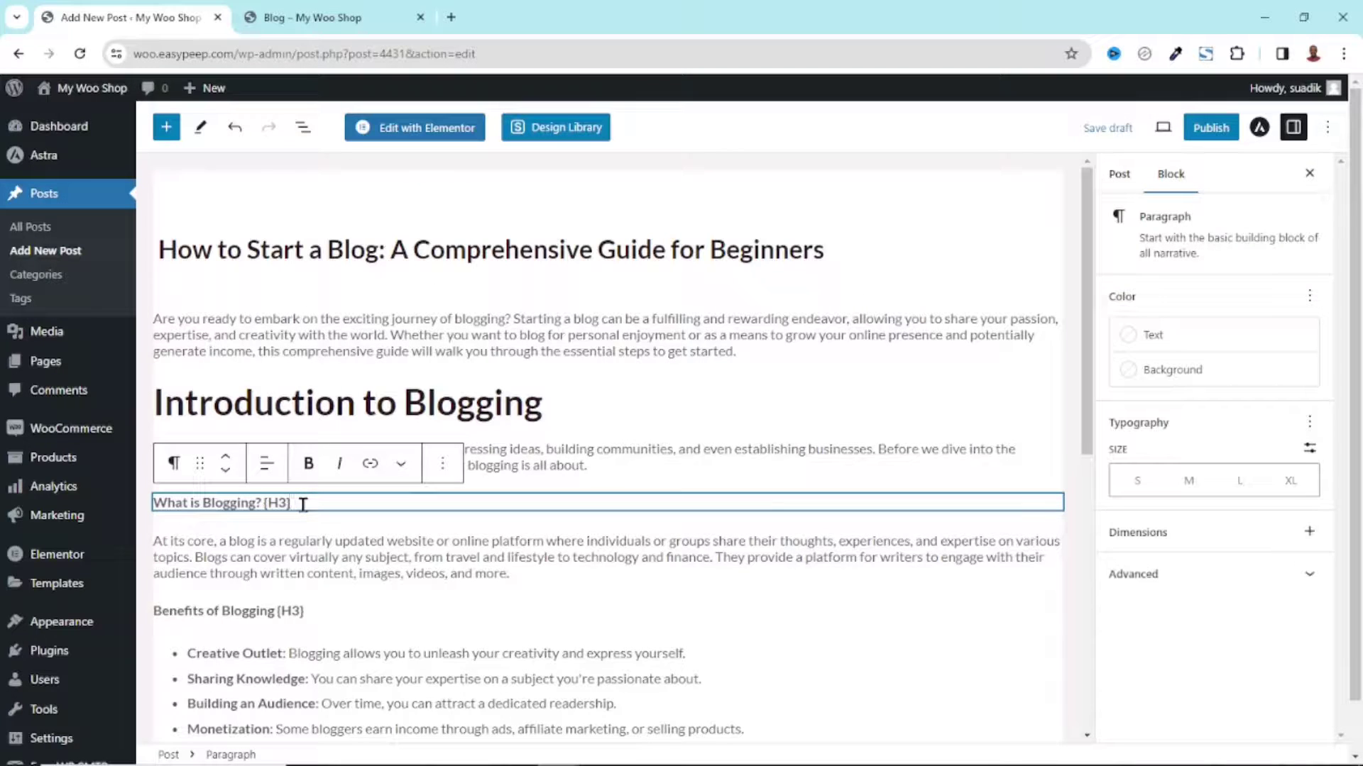
key(BackSpace)
key(BackSpace)
key(BackSpace)
key(BackSpace)
key(BackSpace)
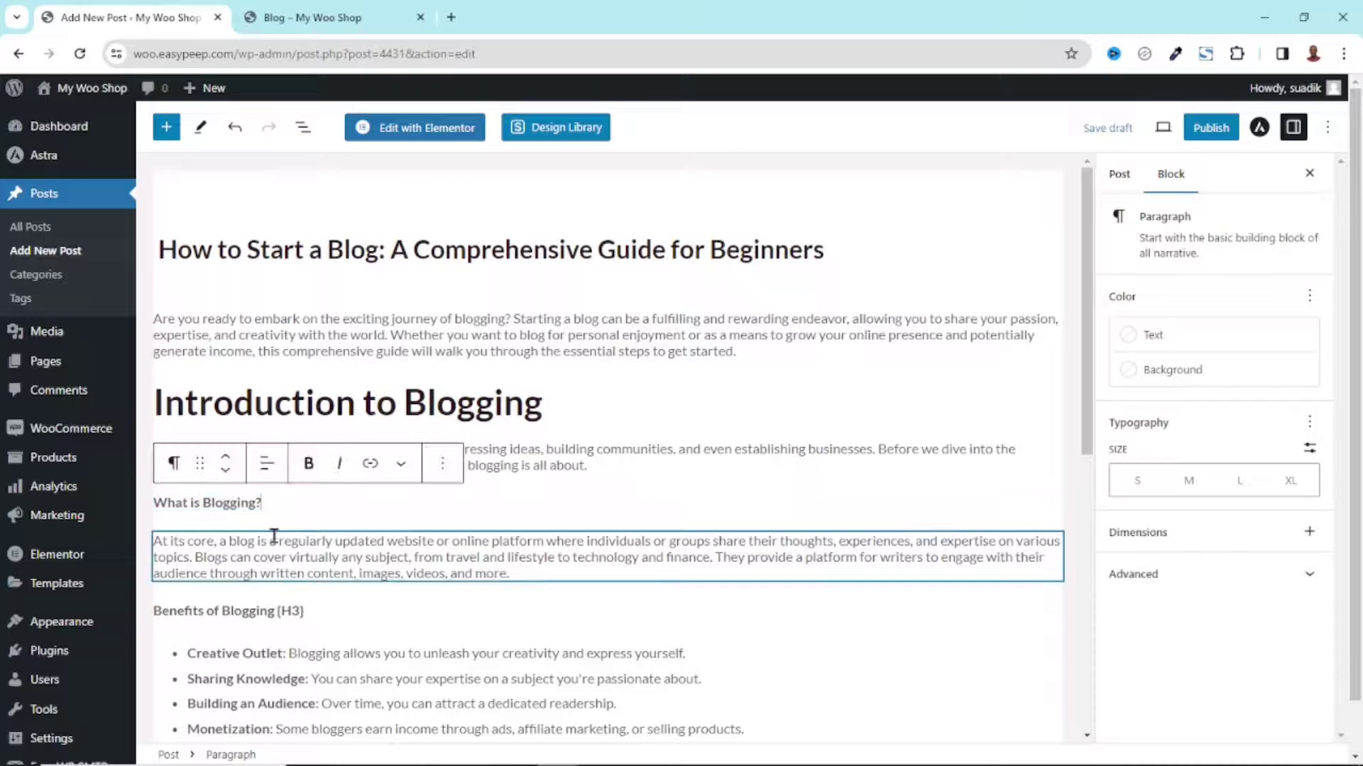
click(173, 463)
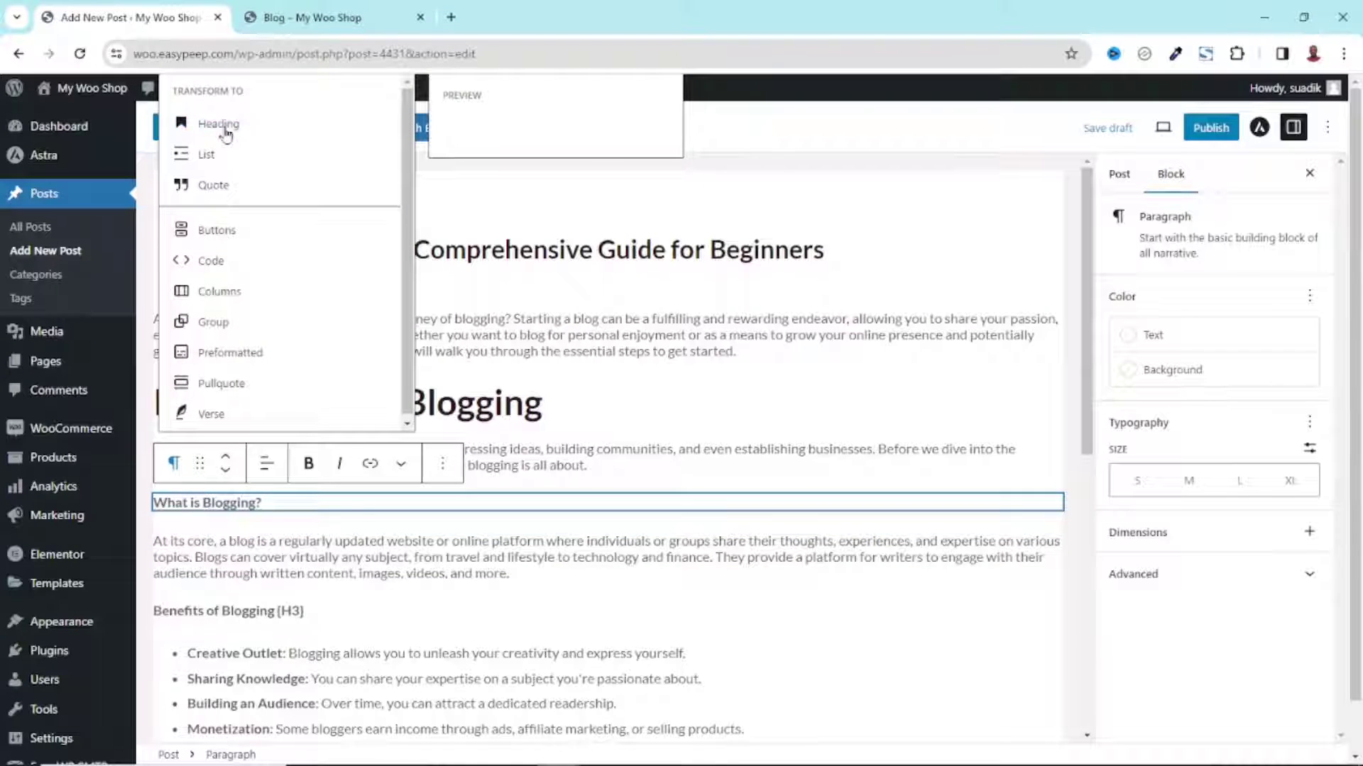
click(225, 134)
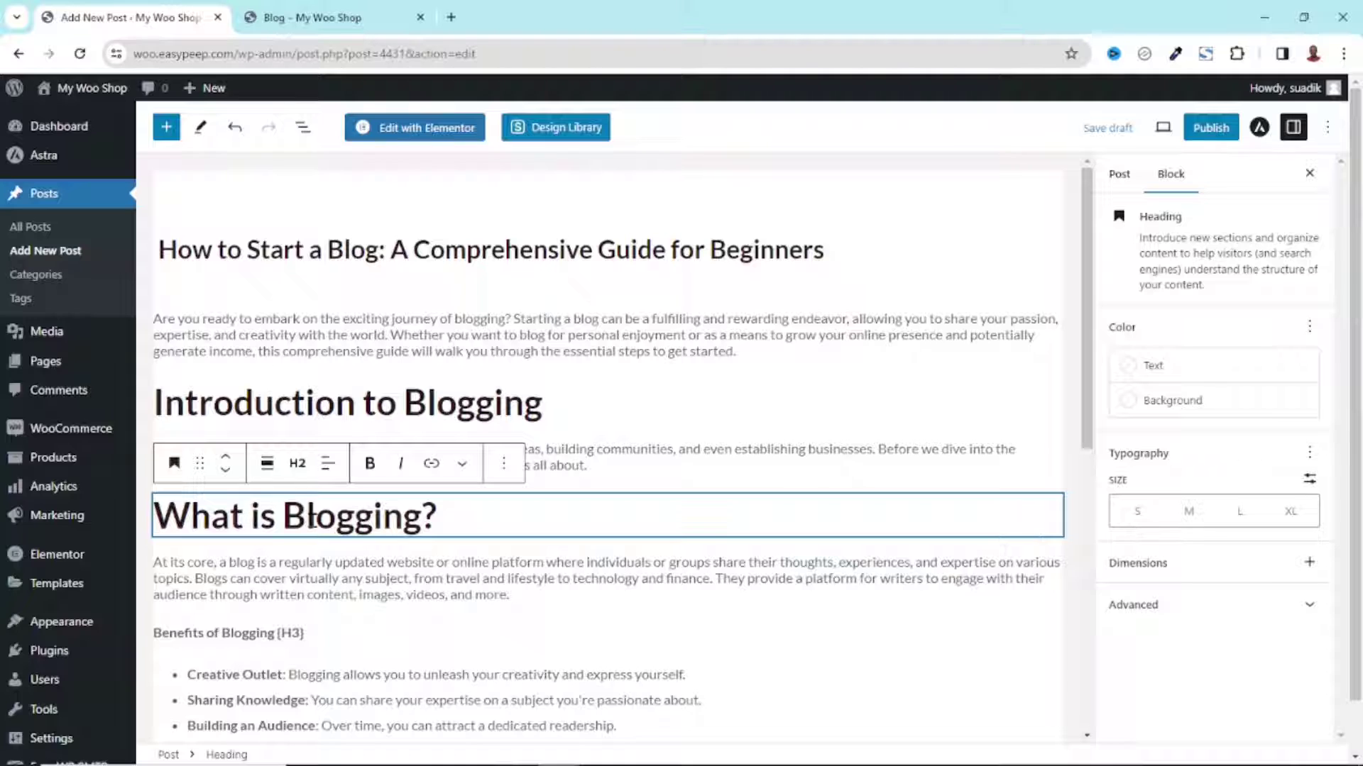
click(297, 472)
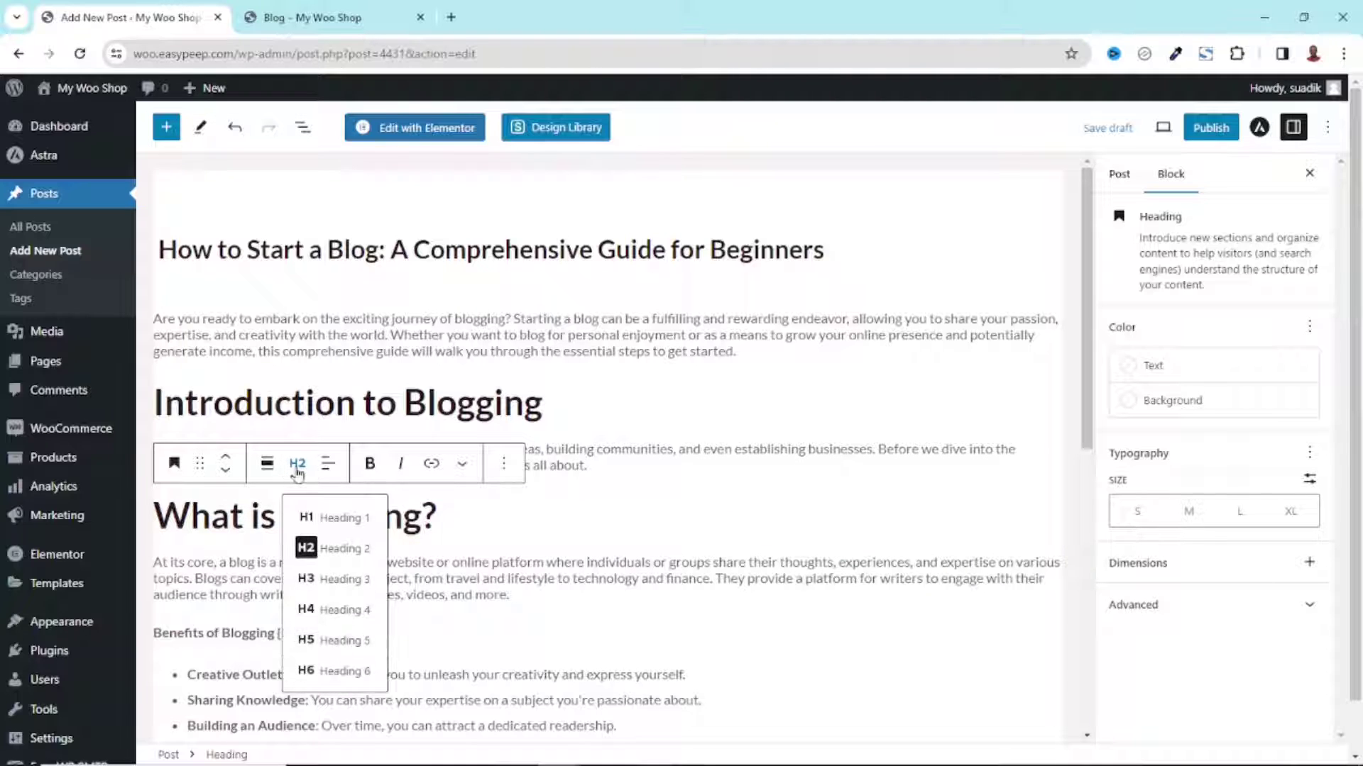
click(339, 584)
scroll(353, 587, down, 7)
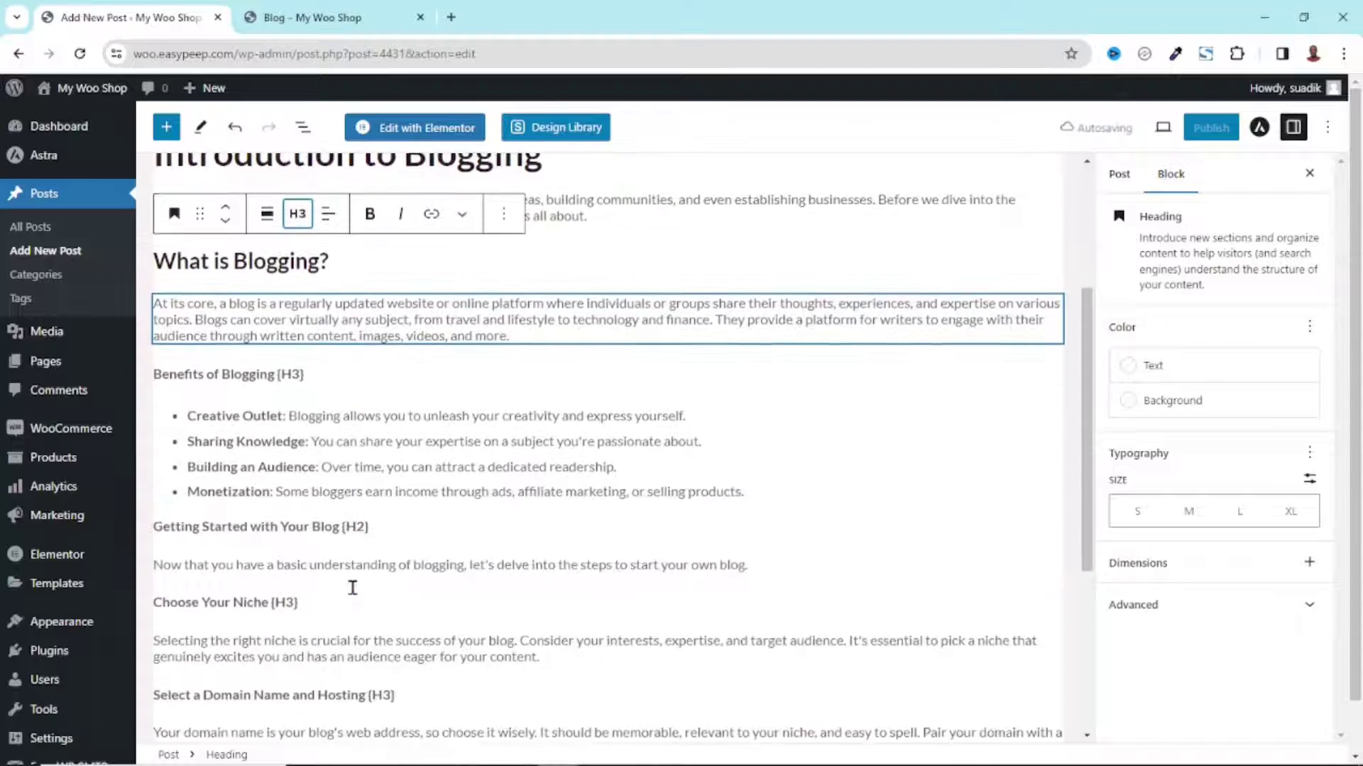
scroll(357, 596, up, 5)
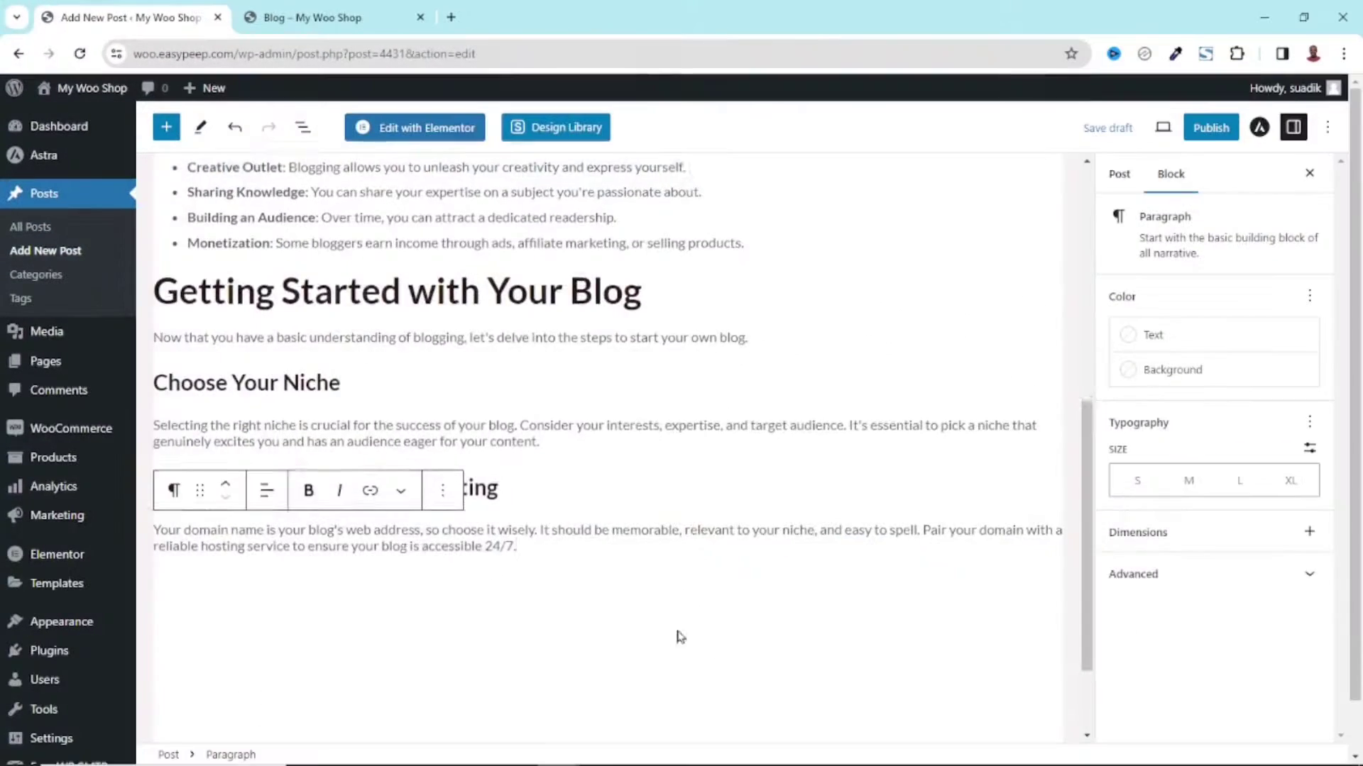
scroll(674, 628, up, 1)
scroll(667, 621, up, 5)
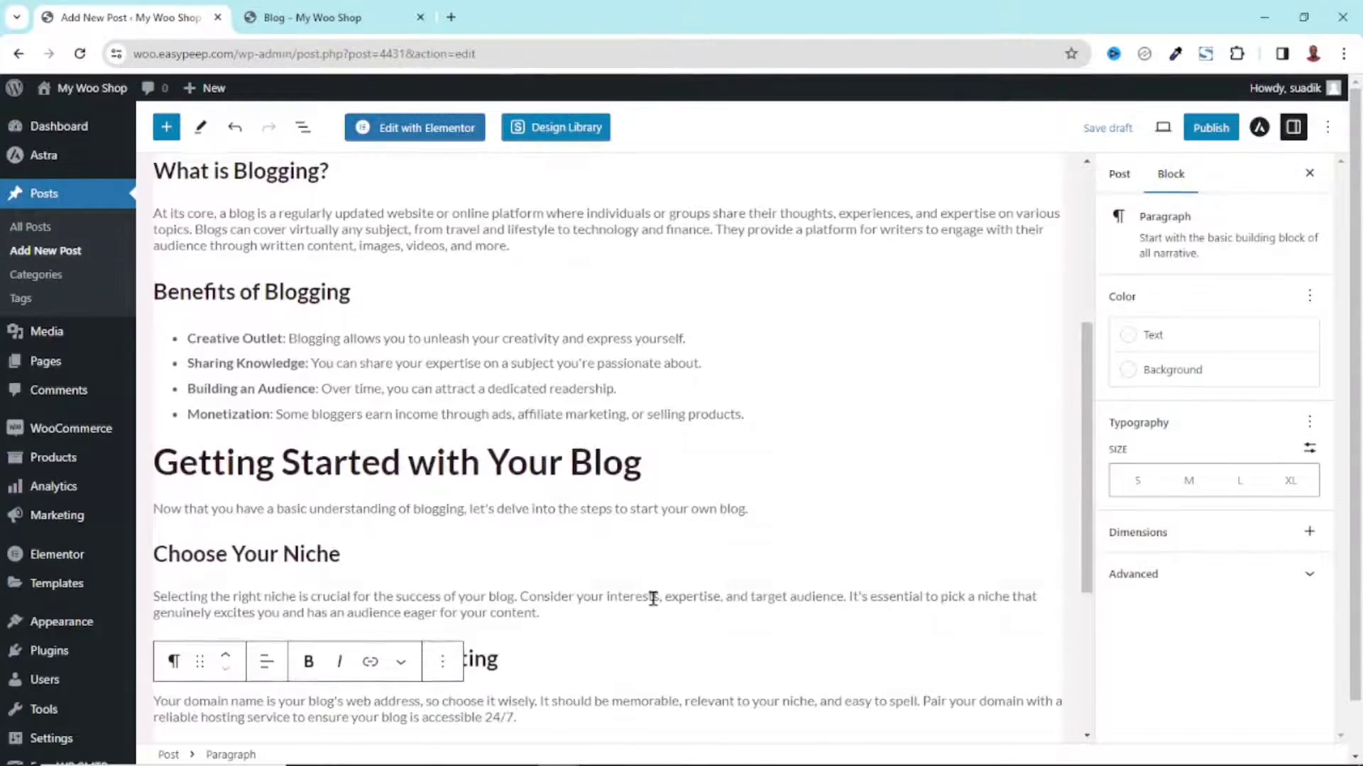
mouse_move(717, 541)
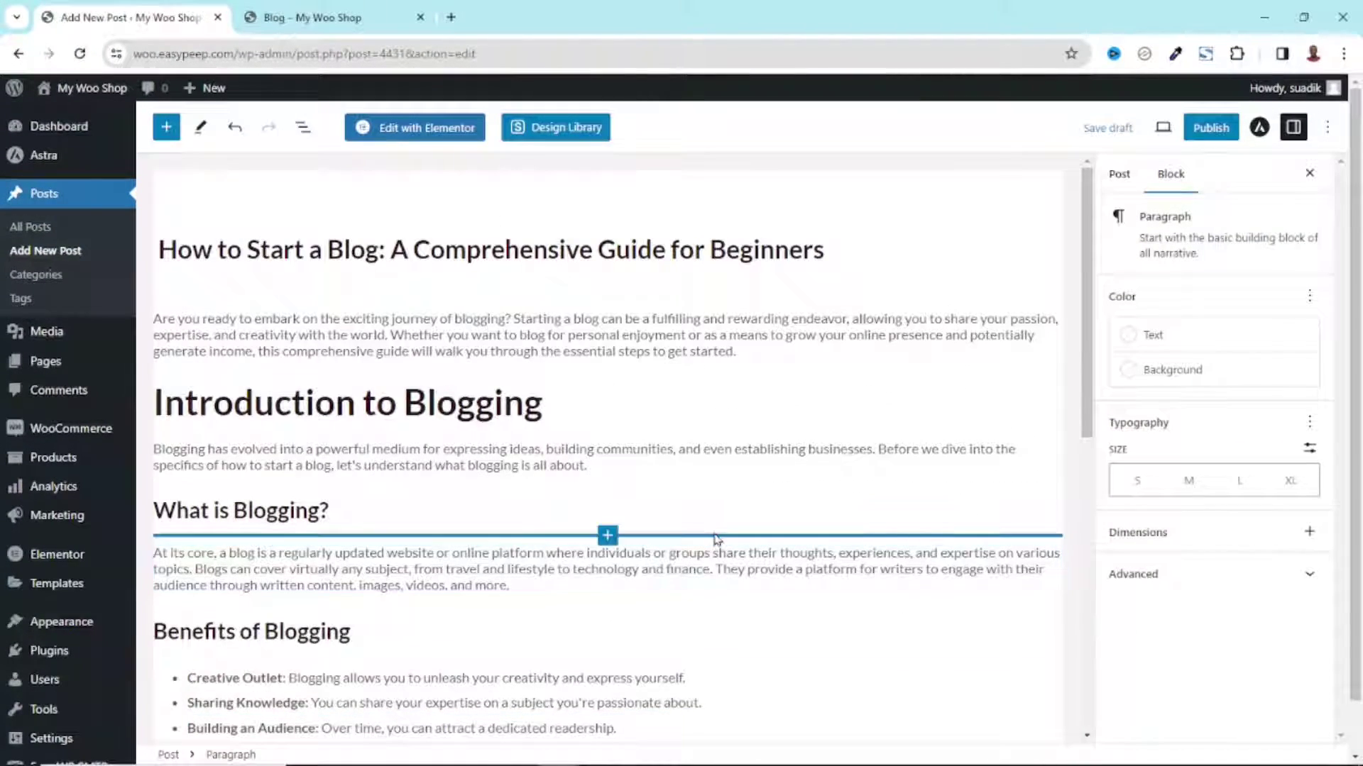
click(1124, 186)
Create a new 'Blogging' category and assign it to the post
scroll(1143, 420, down, 2)
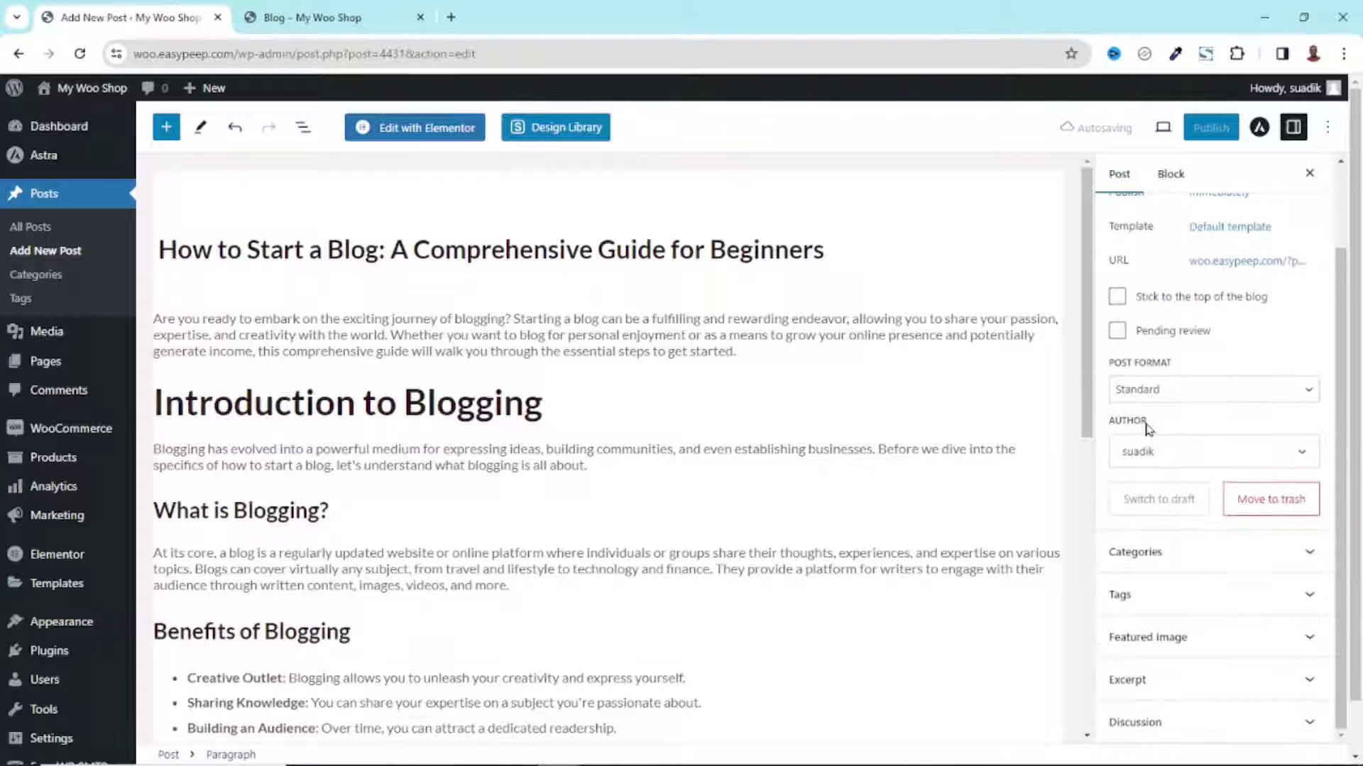
click(1280, 559)
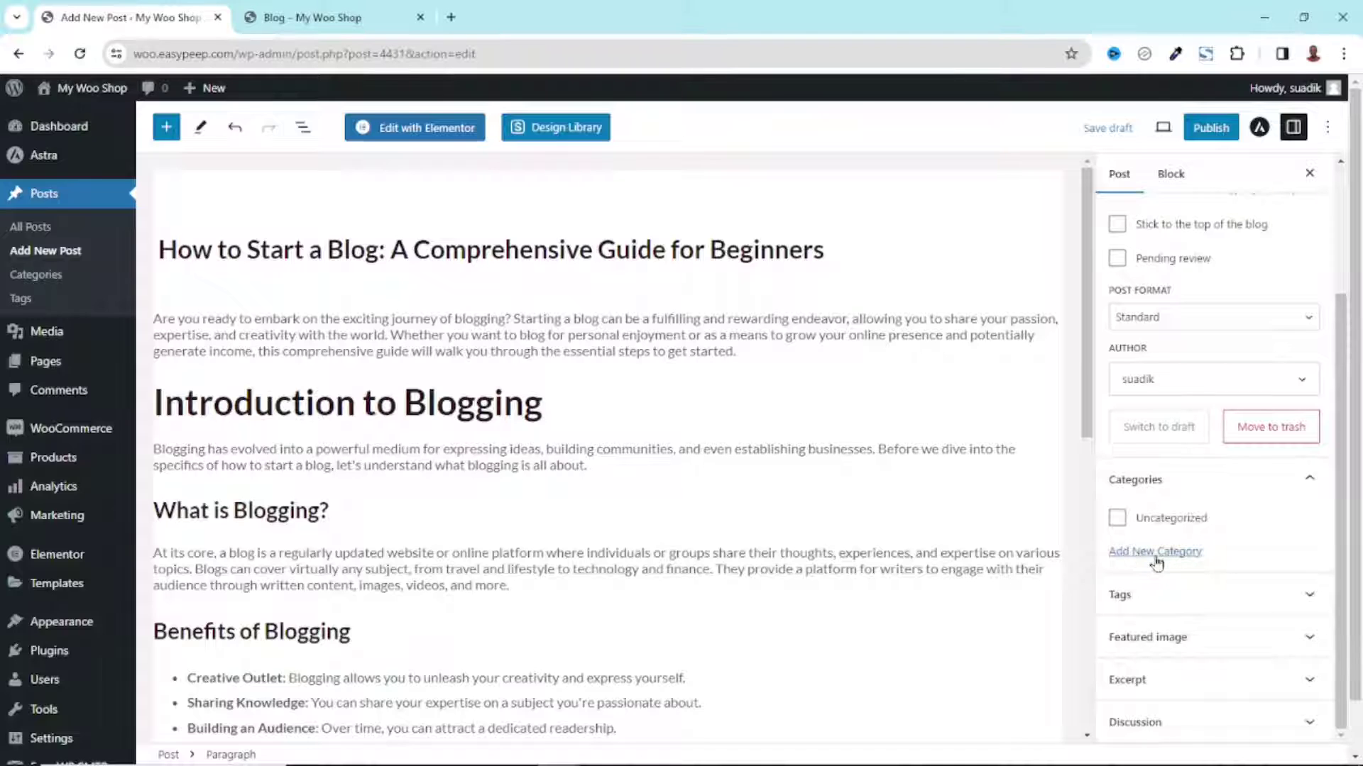
click(1155, 552)
click(1164, 604)
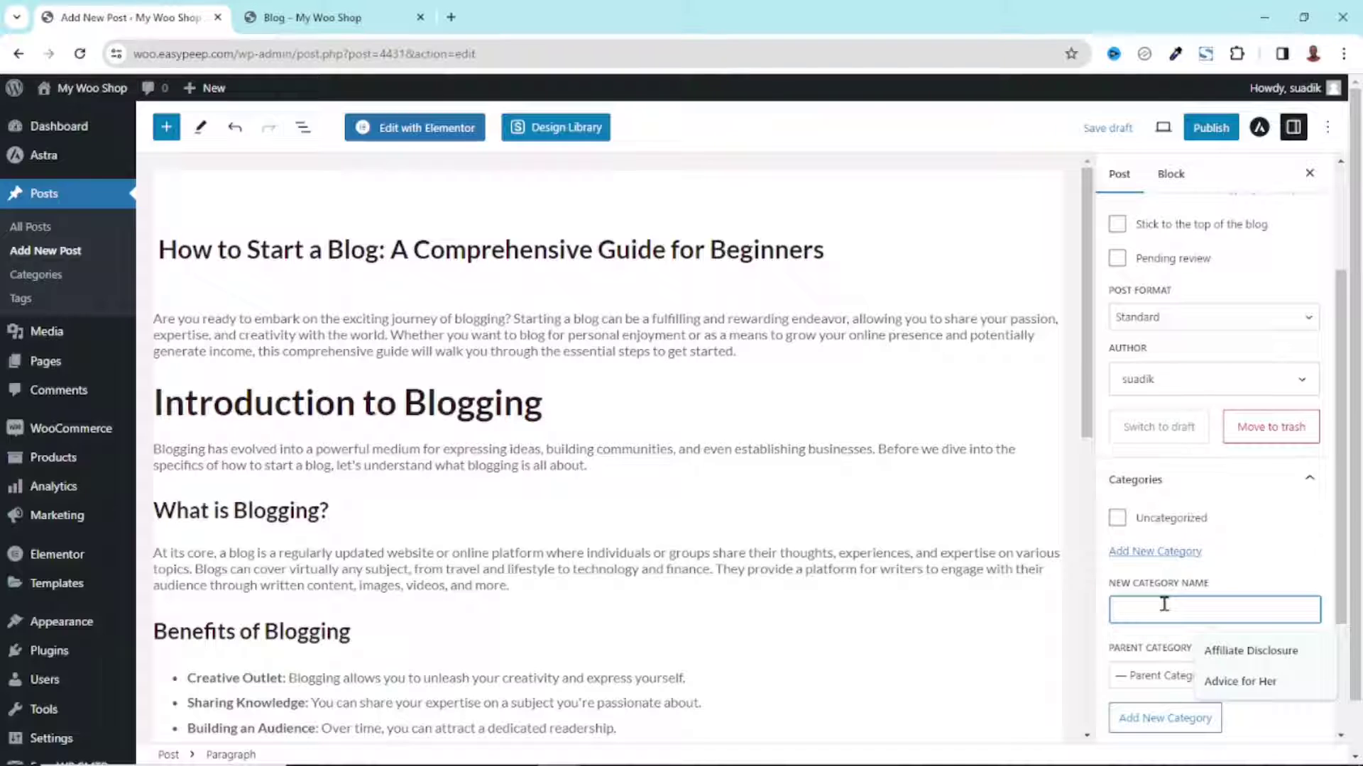
text(Bloggi)
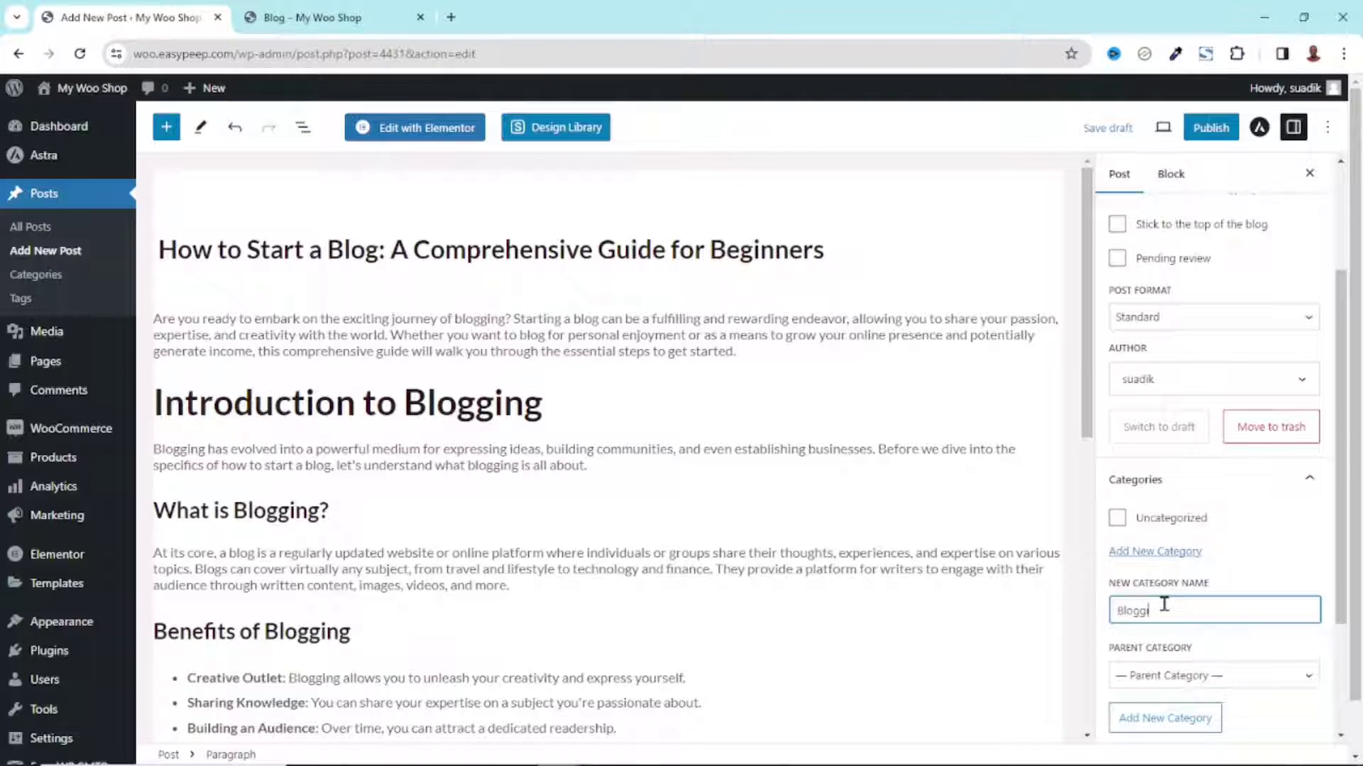
text(ng)
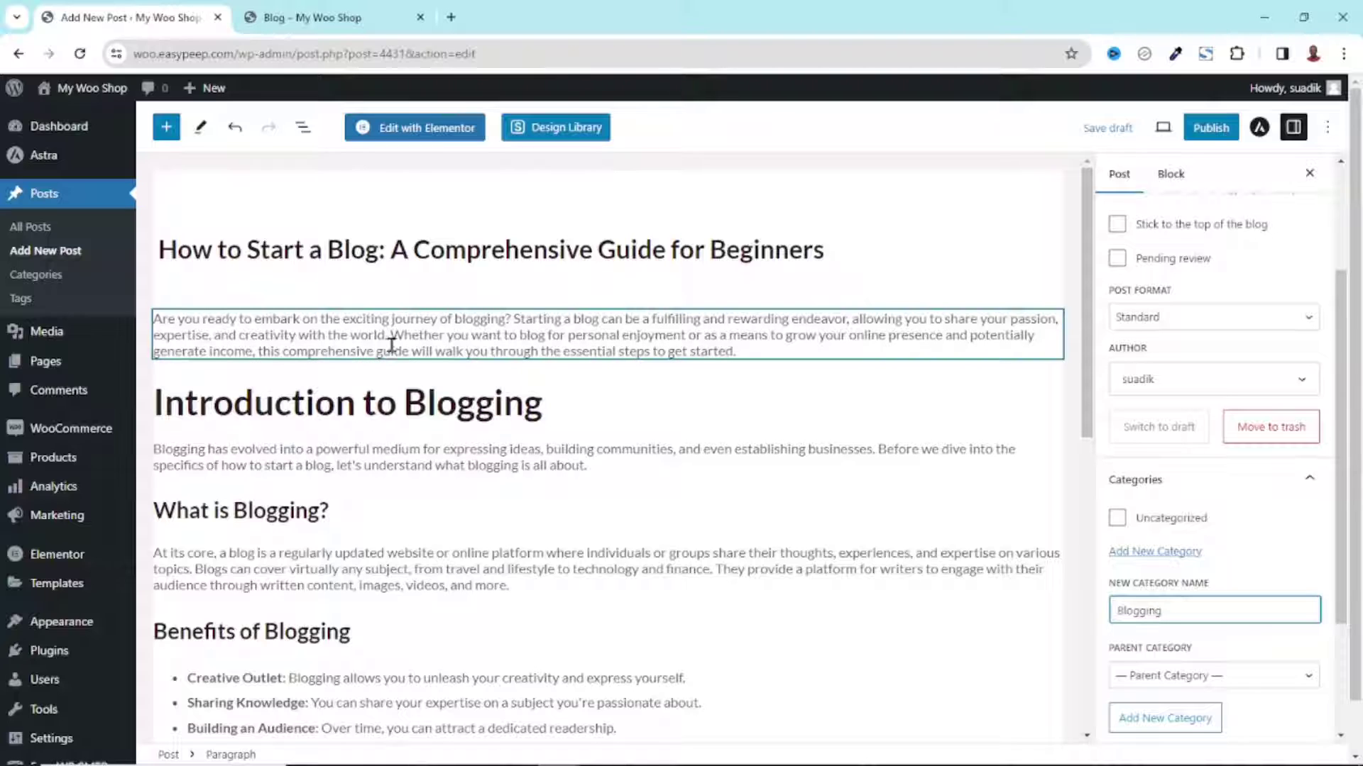
click(1162, 727)
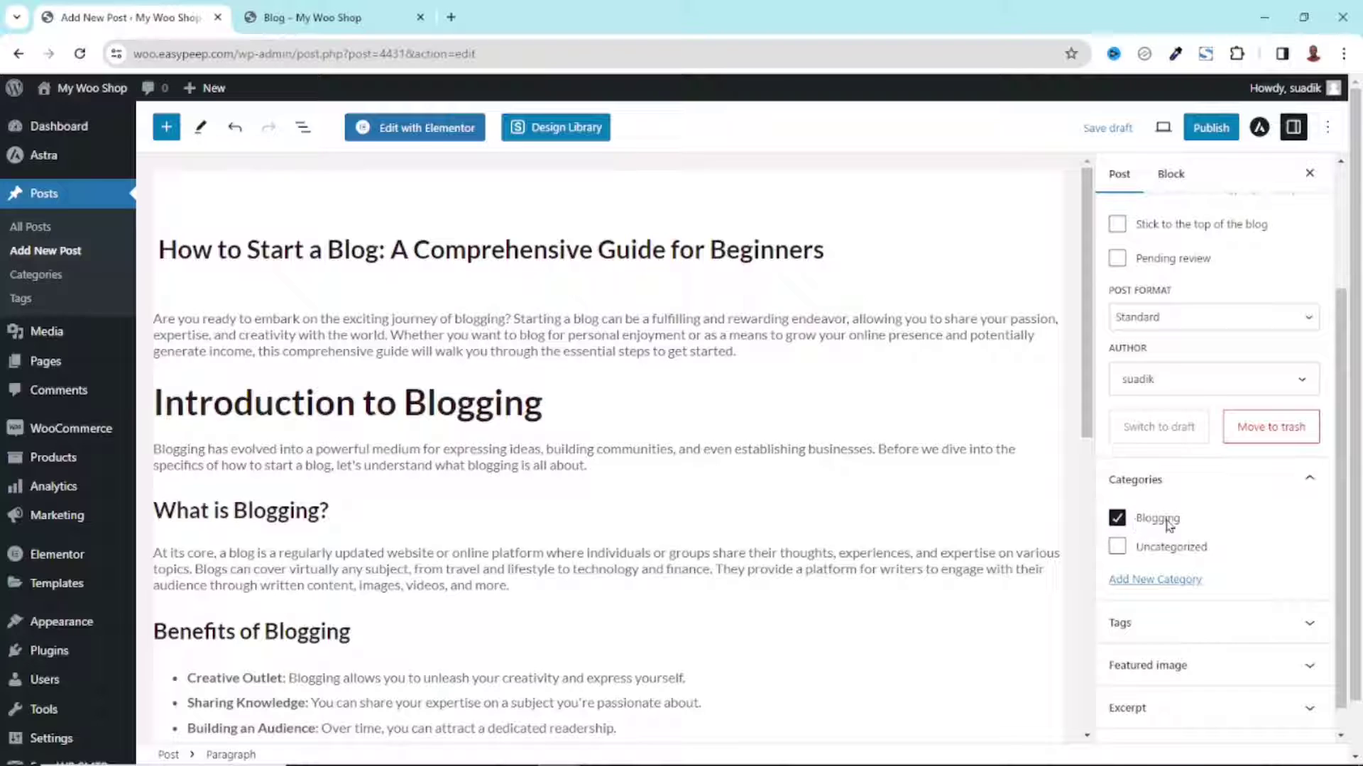
Tag the post with 'blogging' and 'make money online'
click(1308, 624)
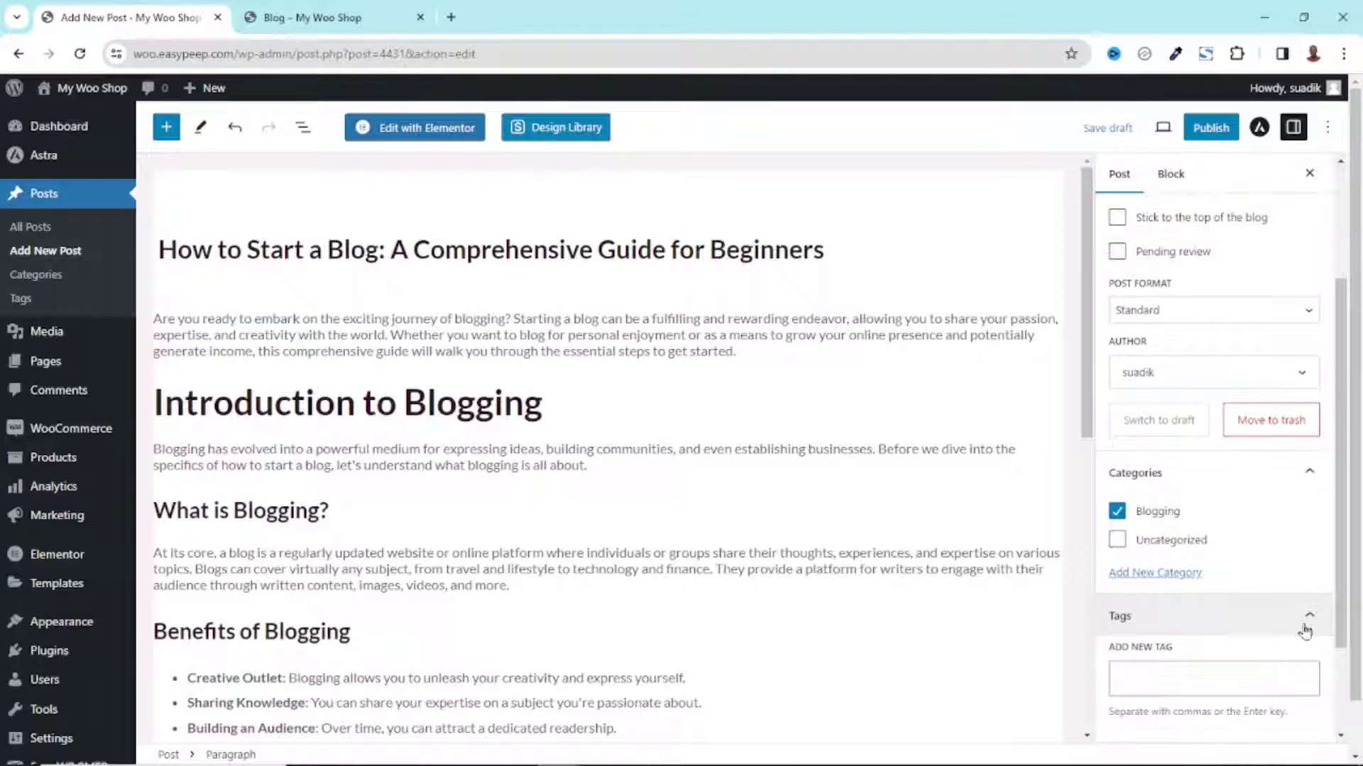
click(1195, 547)
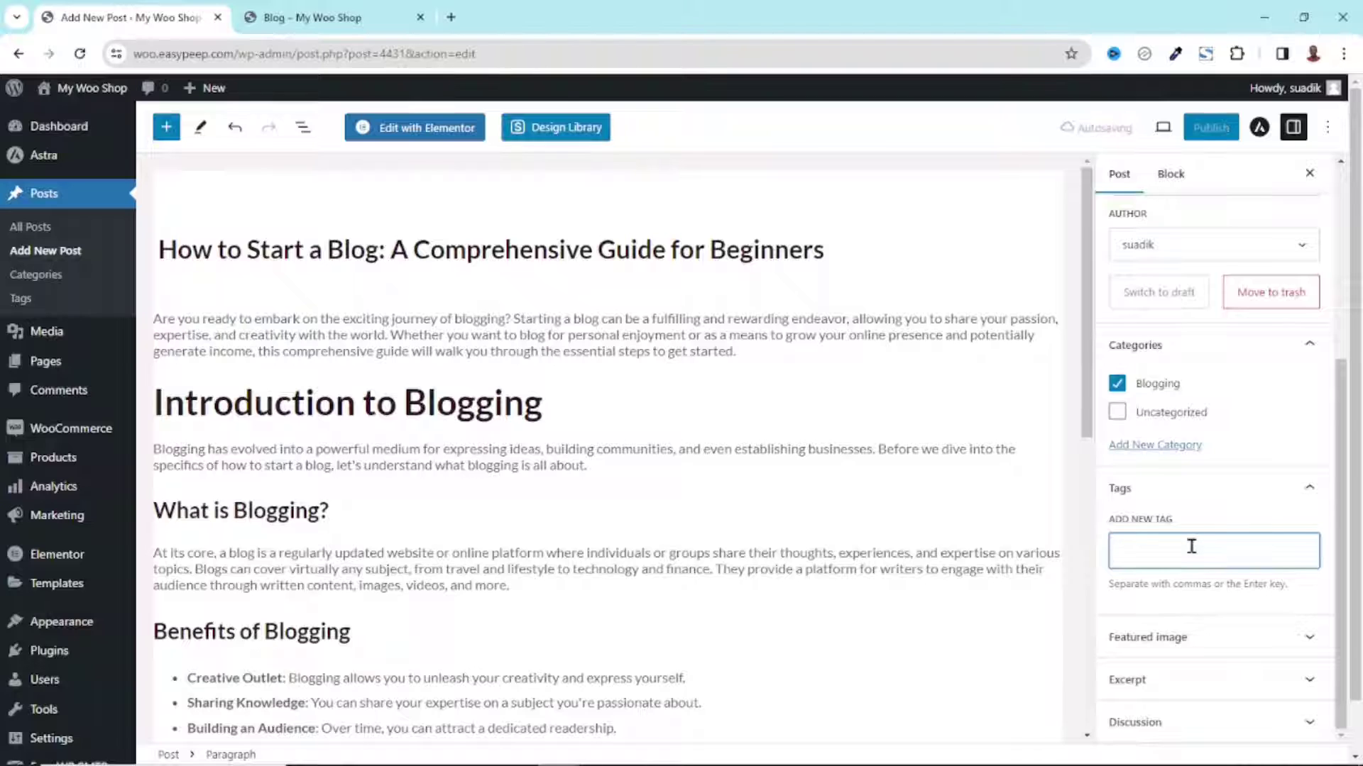
text(b)
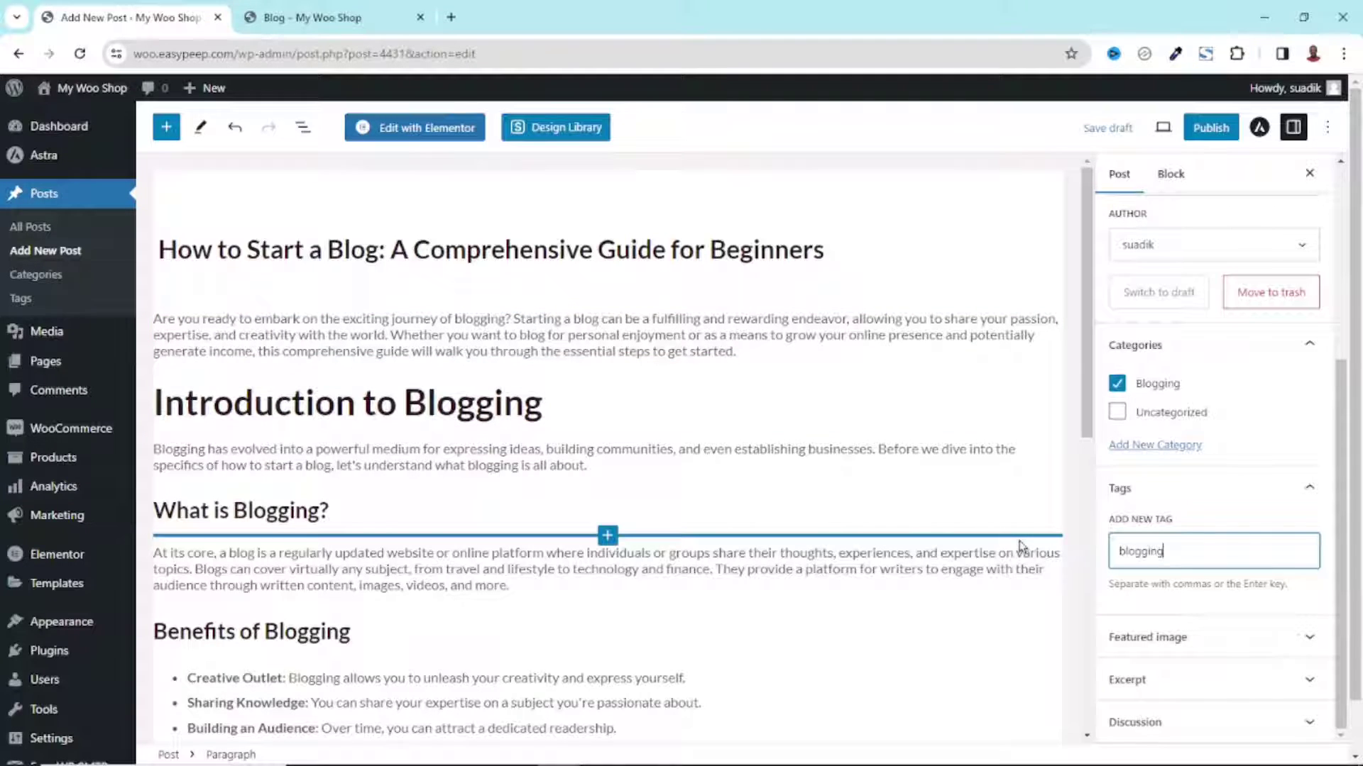
text(logging)
key(Return)
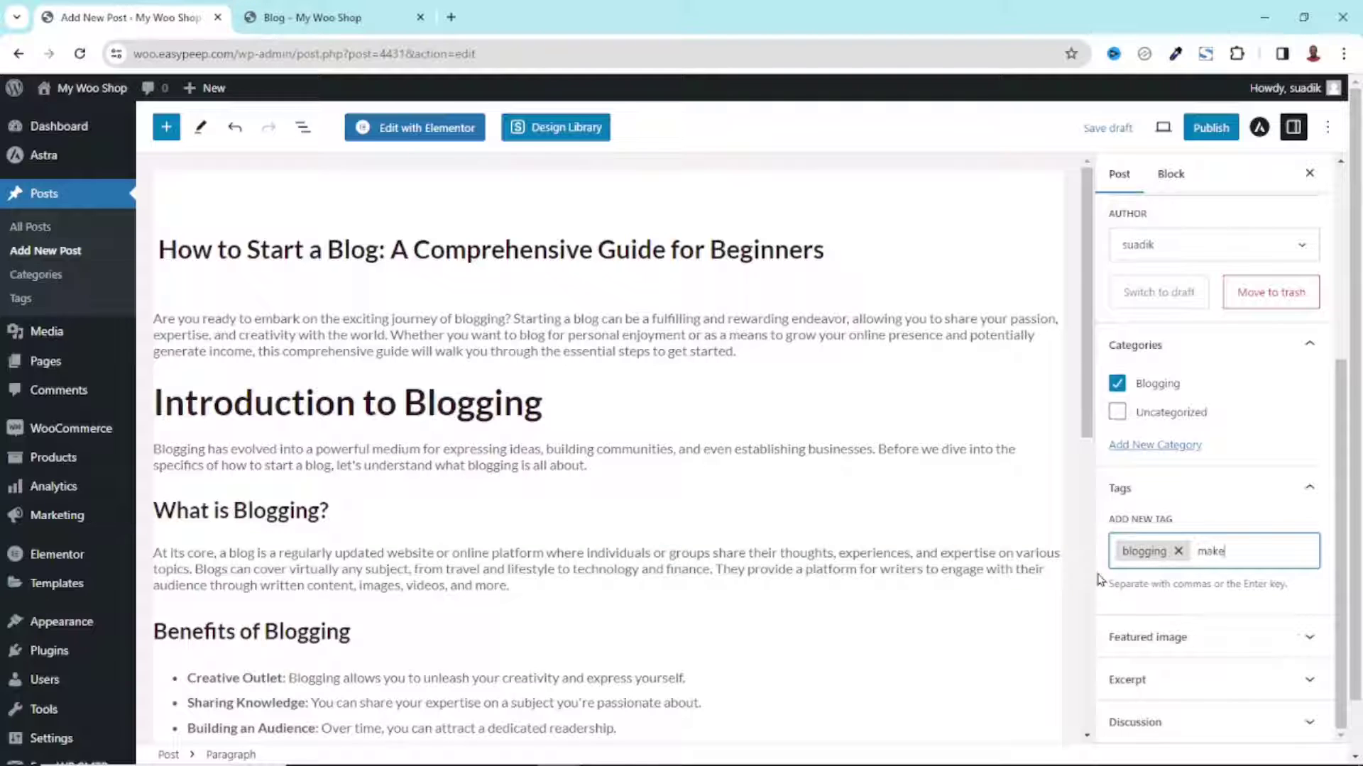
text(make money online)
key(Return)
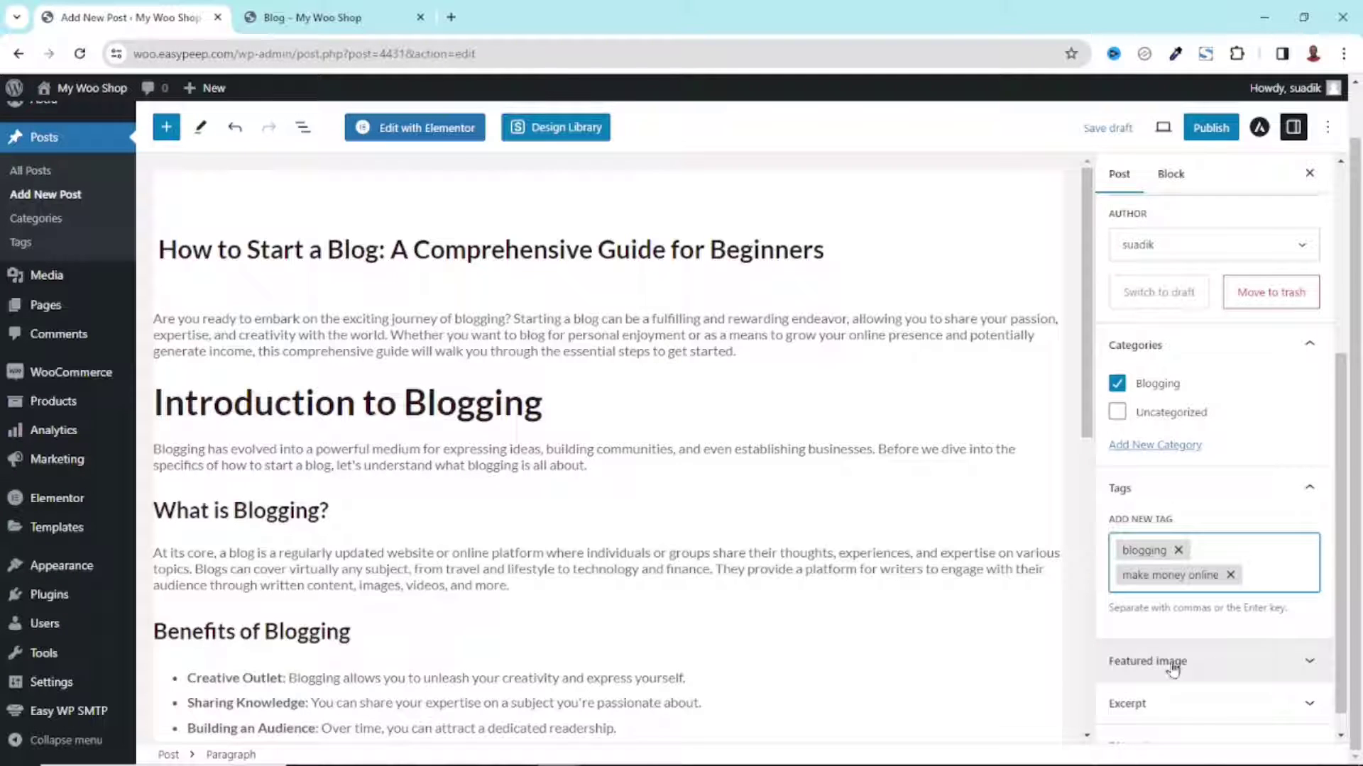
click(1203, 661)
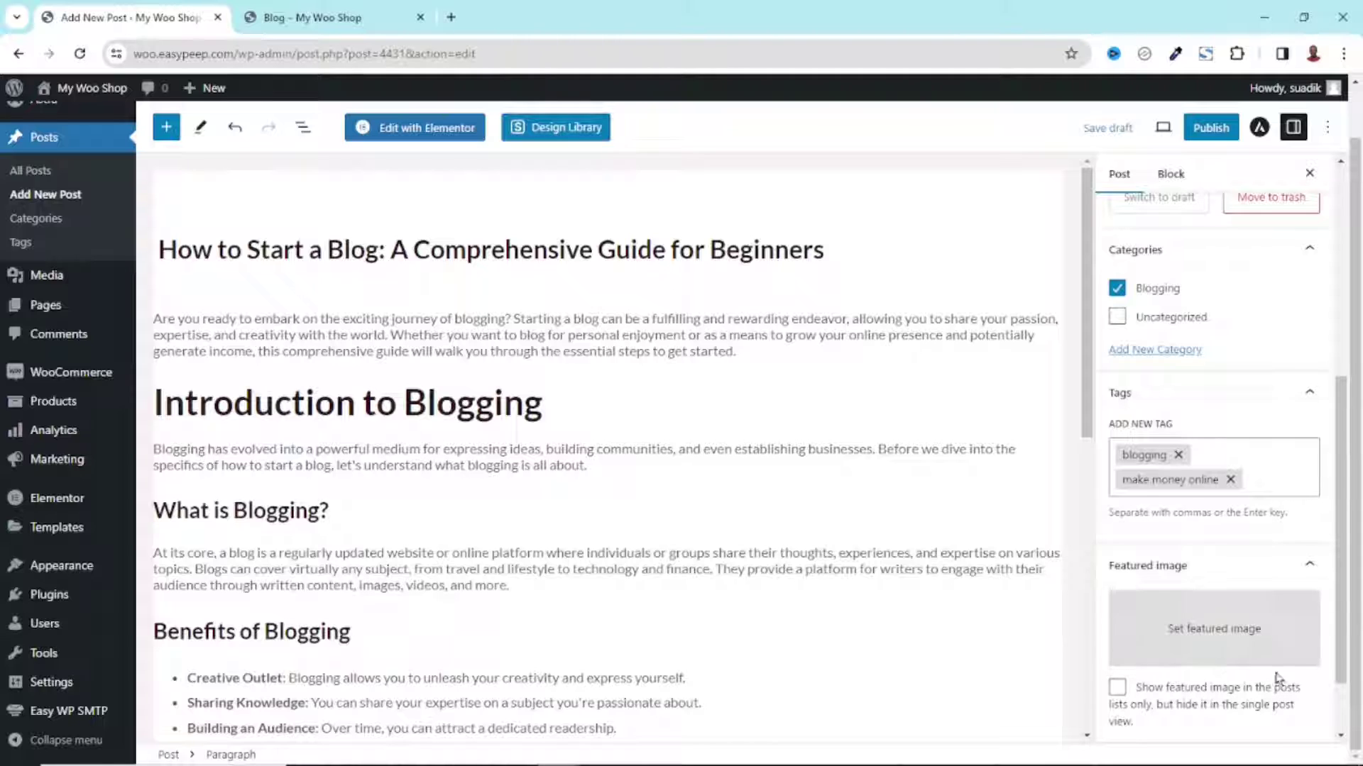
Choose the banner-05 photo from the Media Library as the featured image
click(1205, 633)
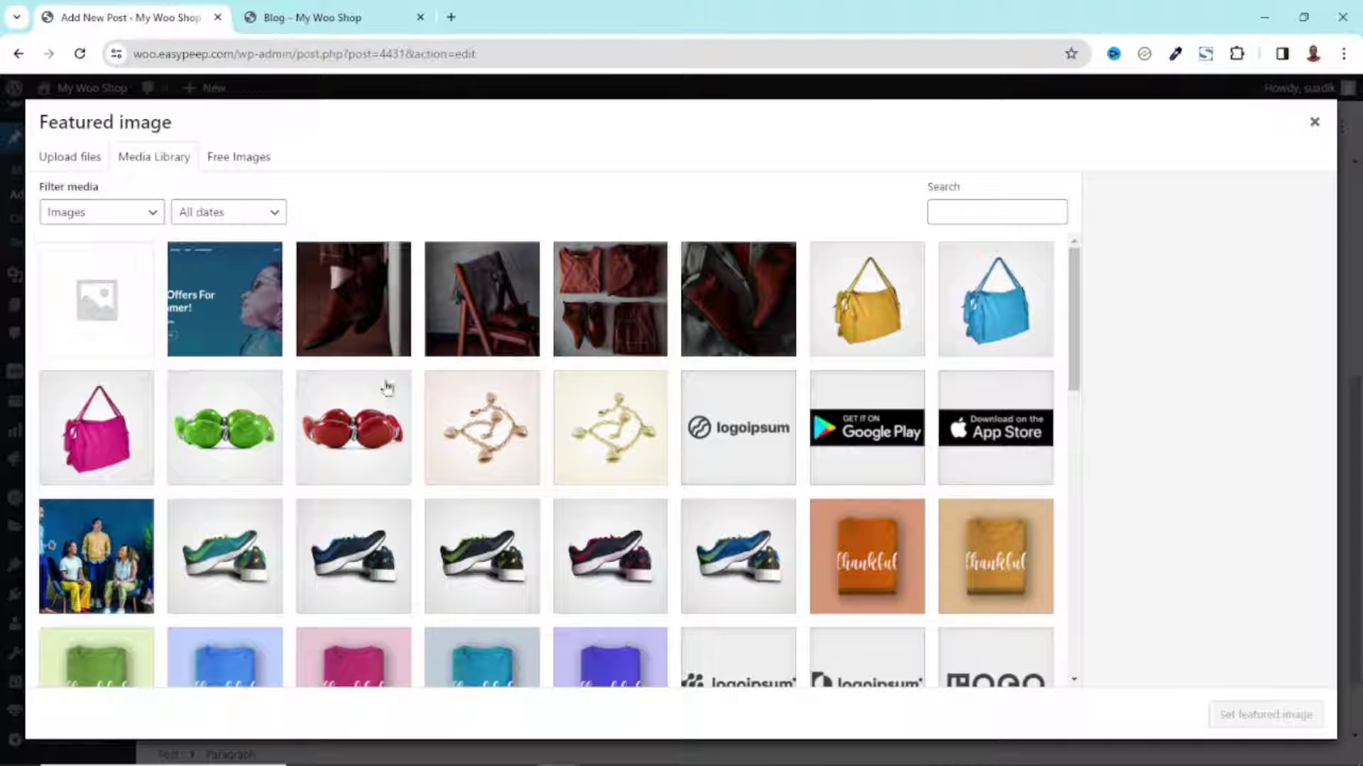
click(63, 163)
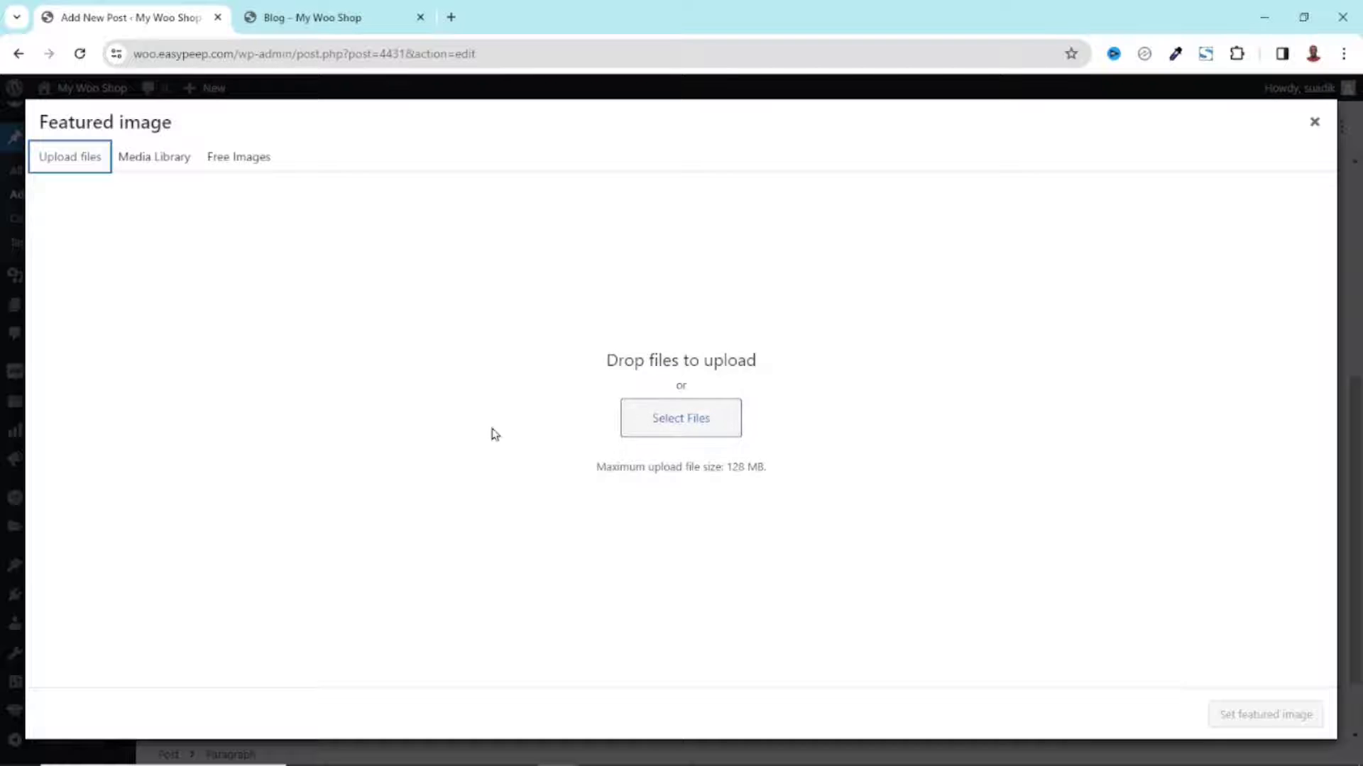
click(162, 159)
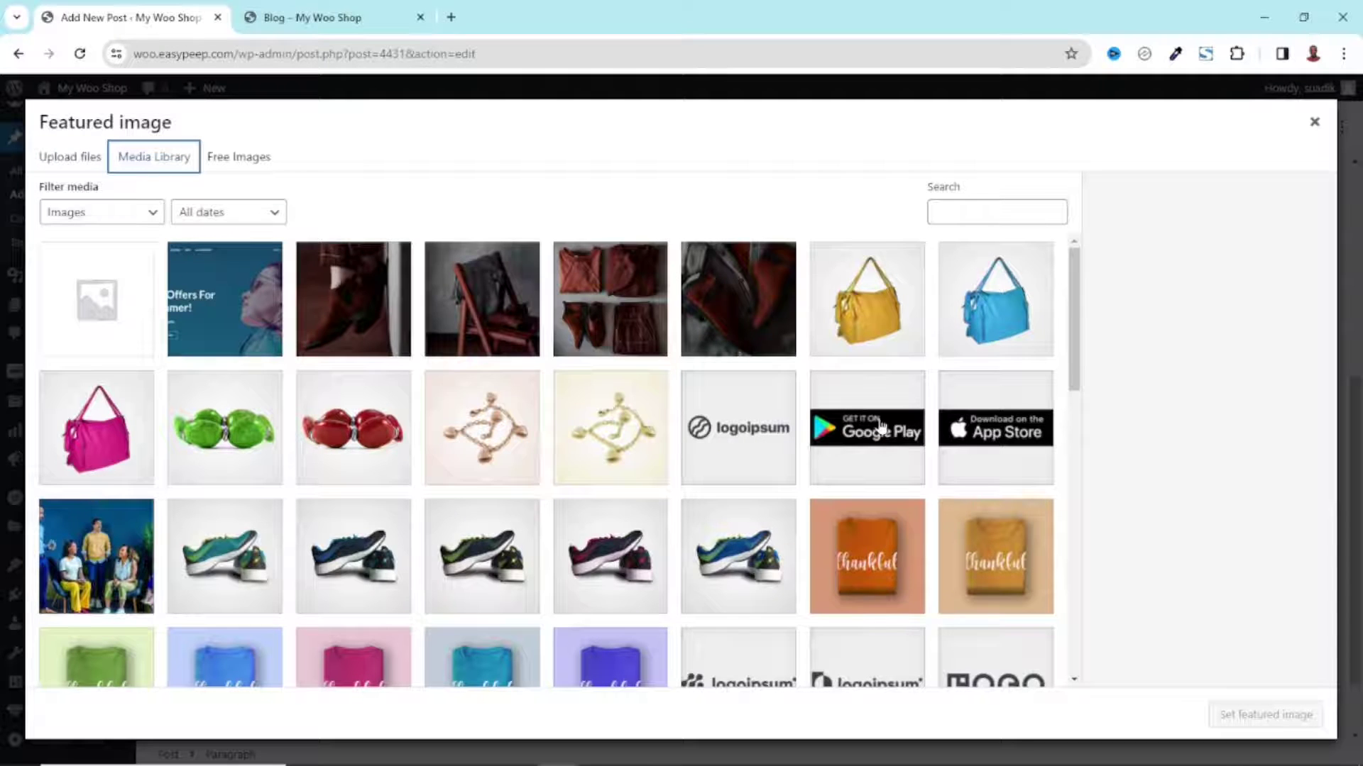
scroll(882, 428, down, 2)
scroll(882, 428, down, 9)
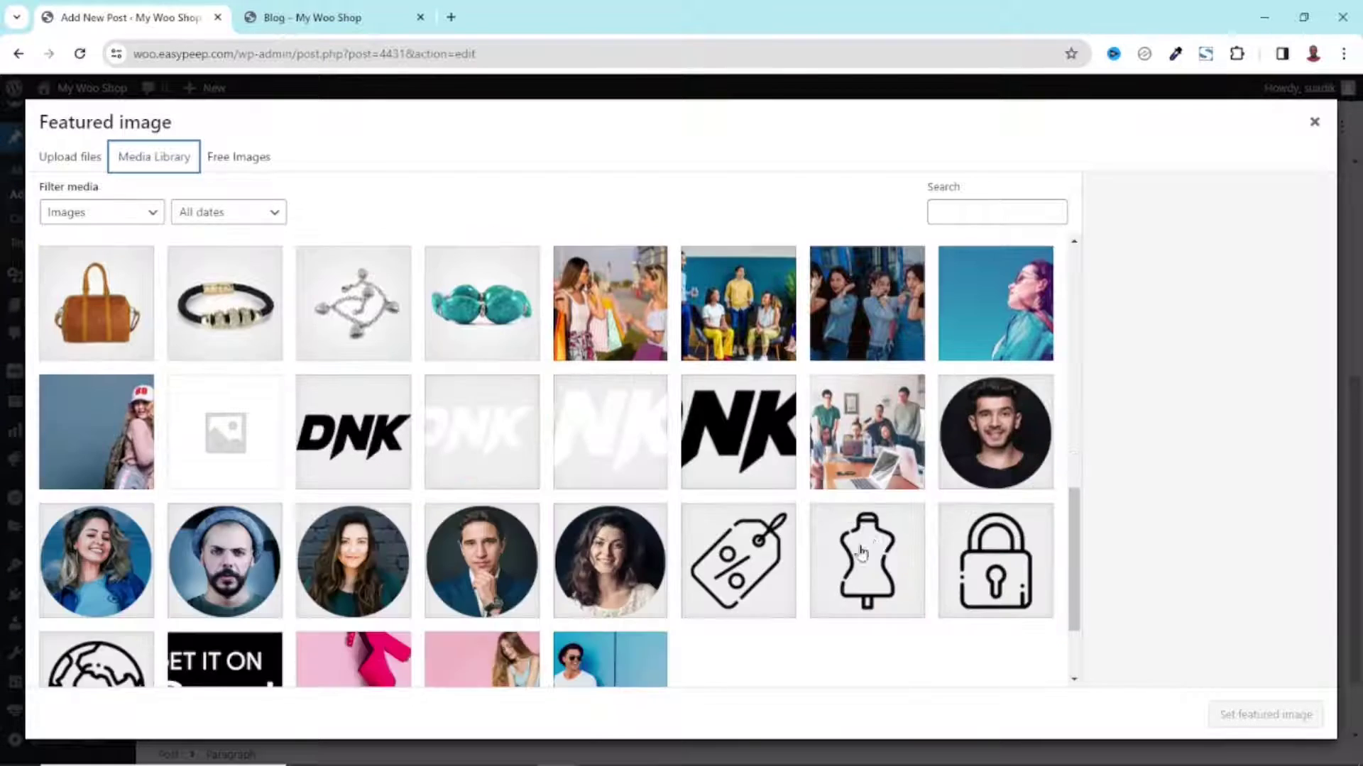
click(848, 309)
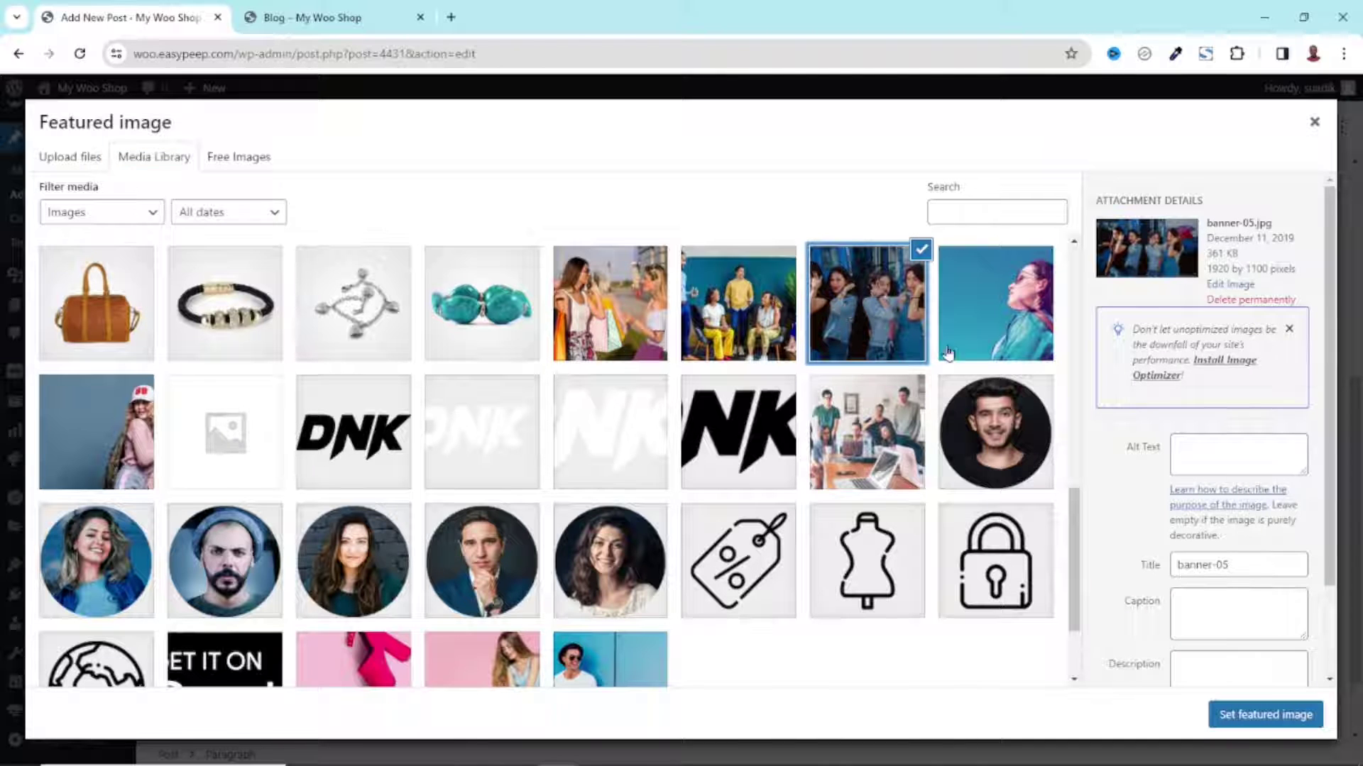
click(1255, 716)
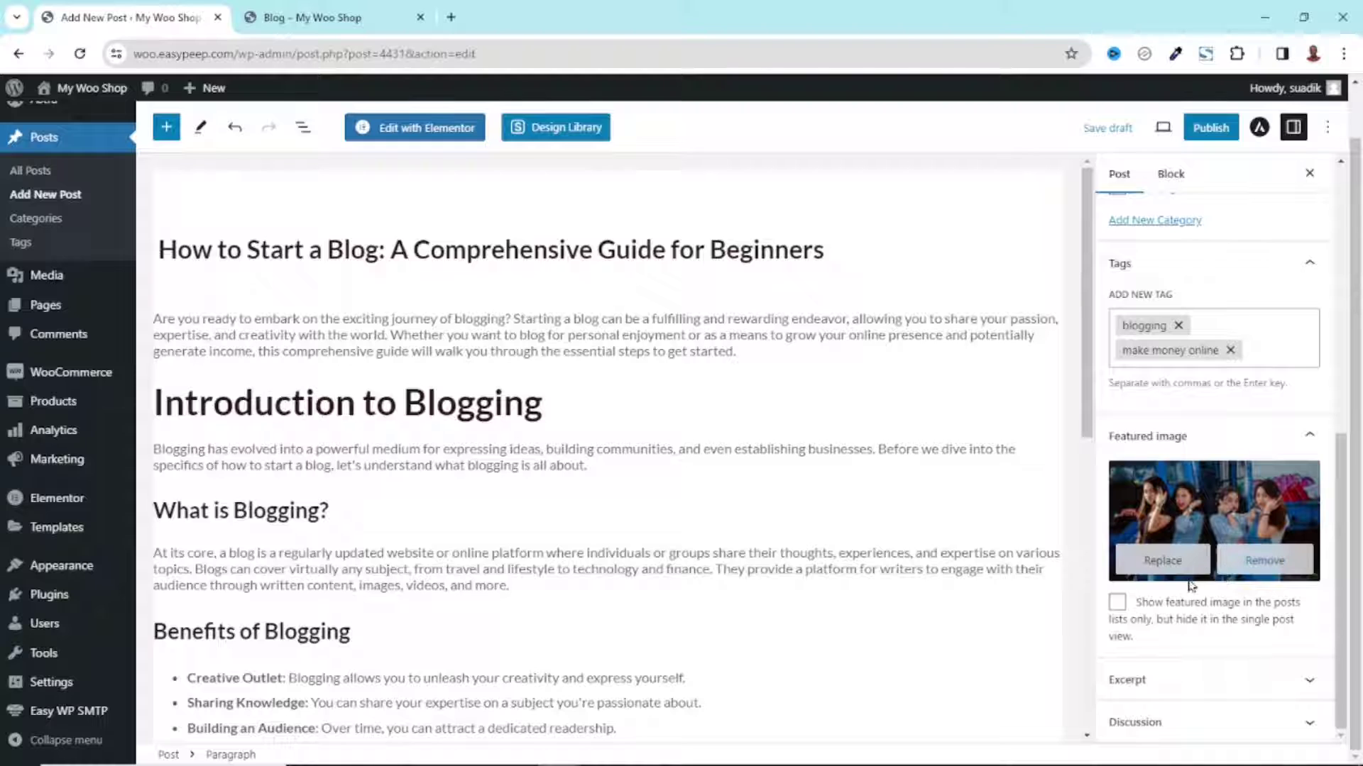
click(1208, 129)
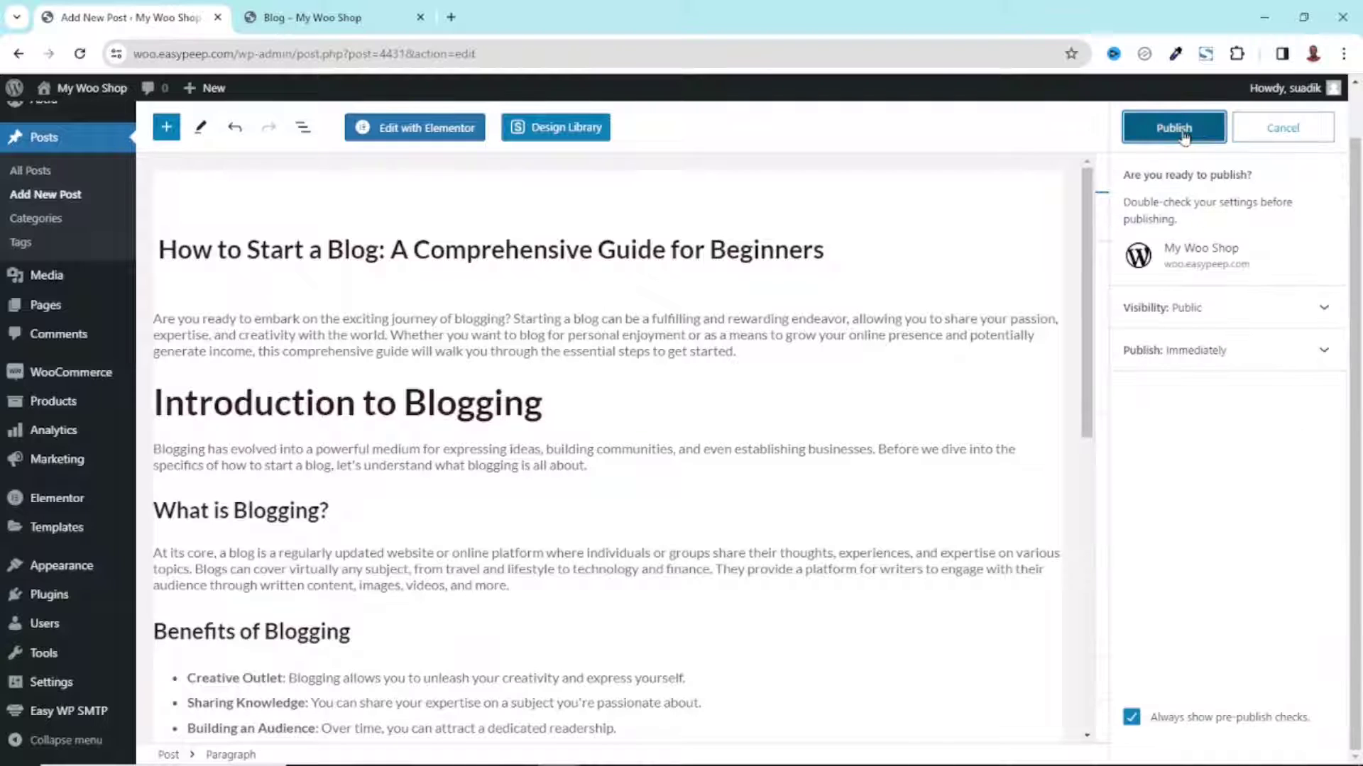
Confirm publishing 'How to Start a Blog' and switch to the 'Blog - My Woo Shop' tab
click(1171, 129)
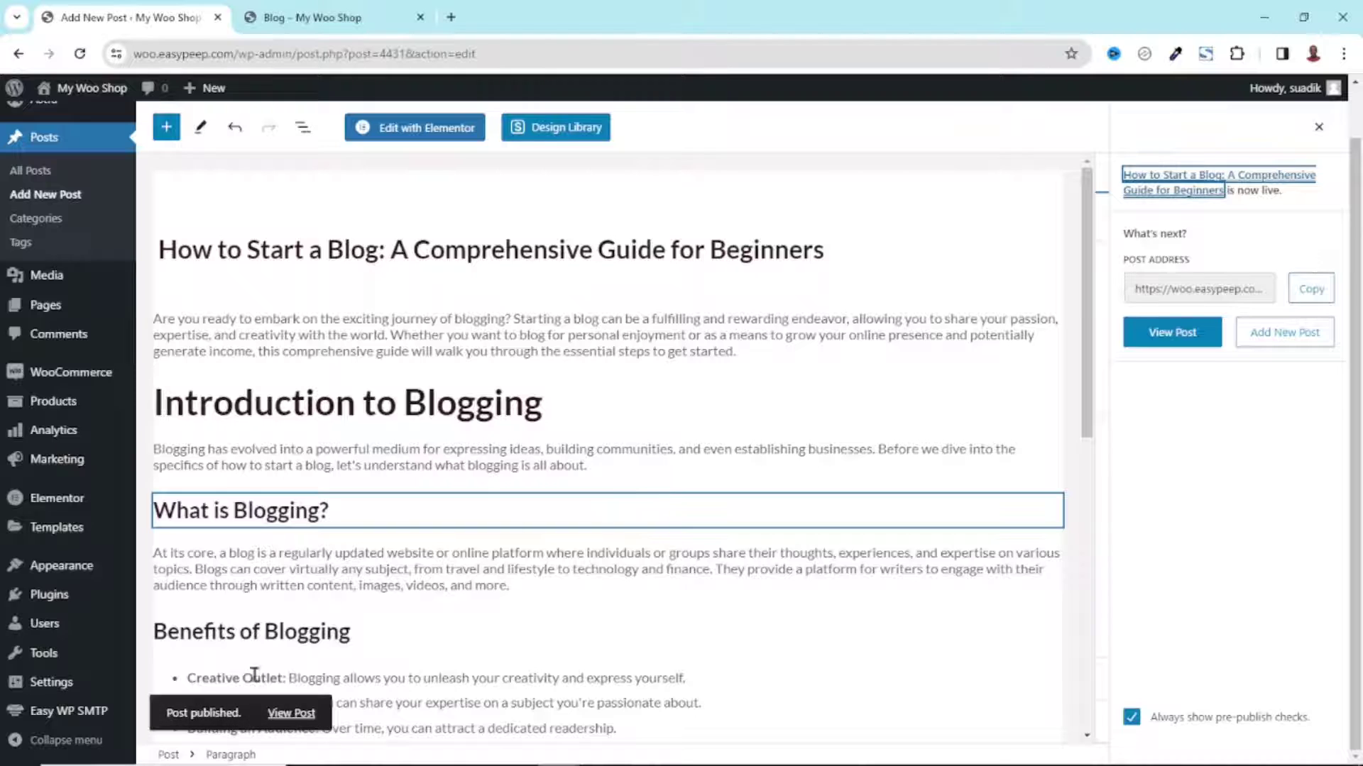
click(325, 11)
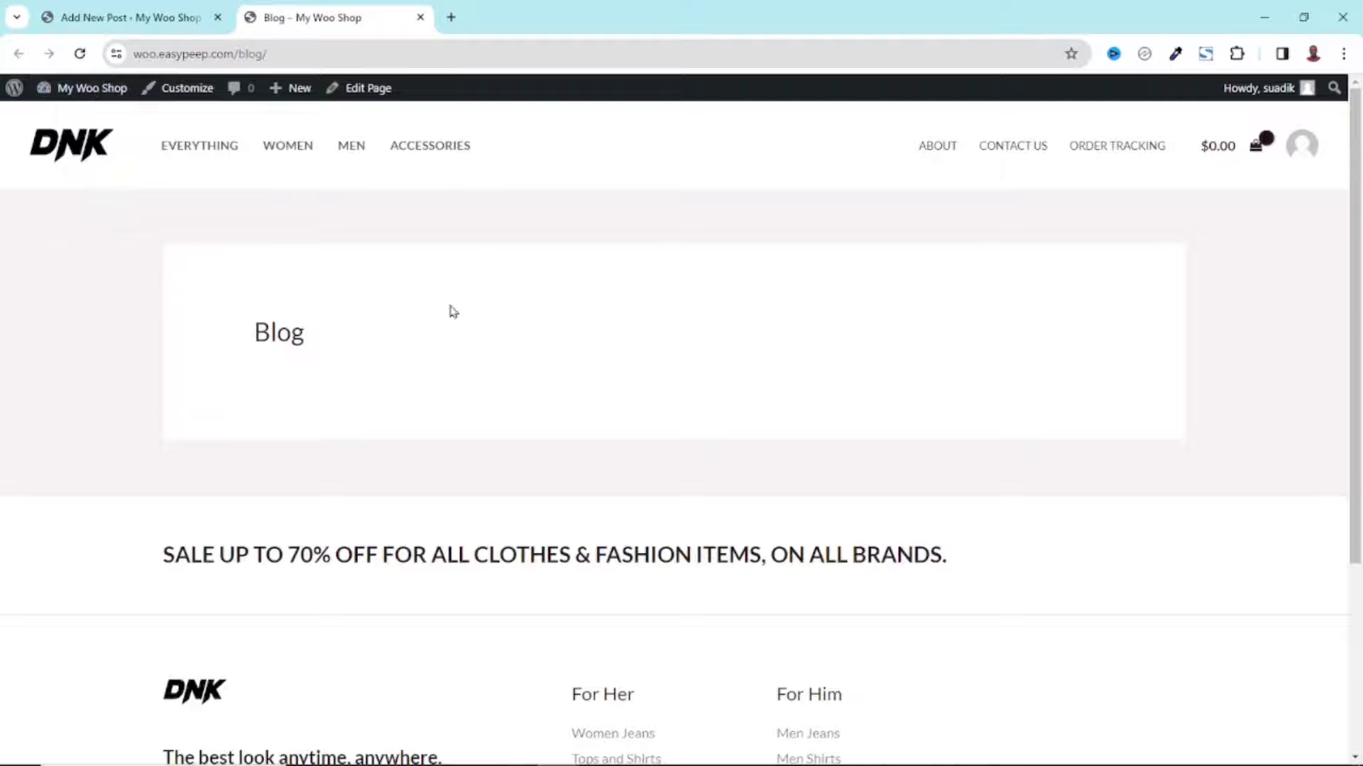
Reload the Blog page, check the new post with its group photo, then return to the post editor
click(80, 54)
scroll(738, 405, down, 7)
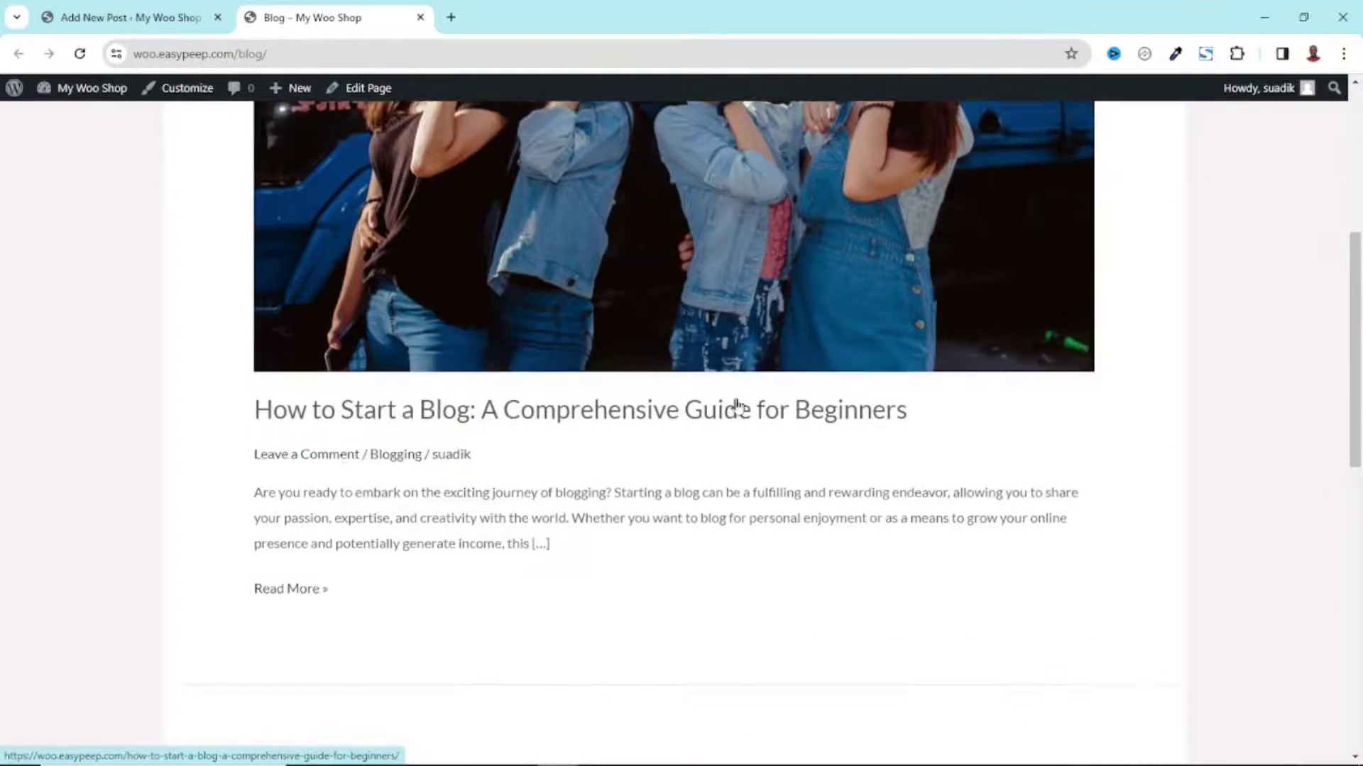
scroll(736, 404, down, 4)
scroll(738, 404, up, 10)
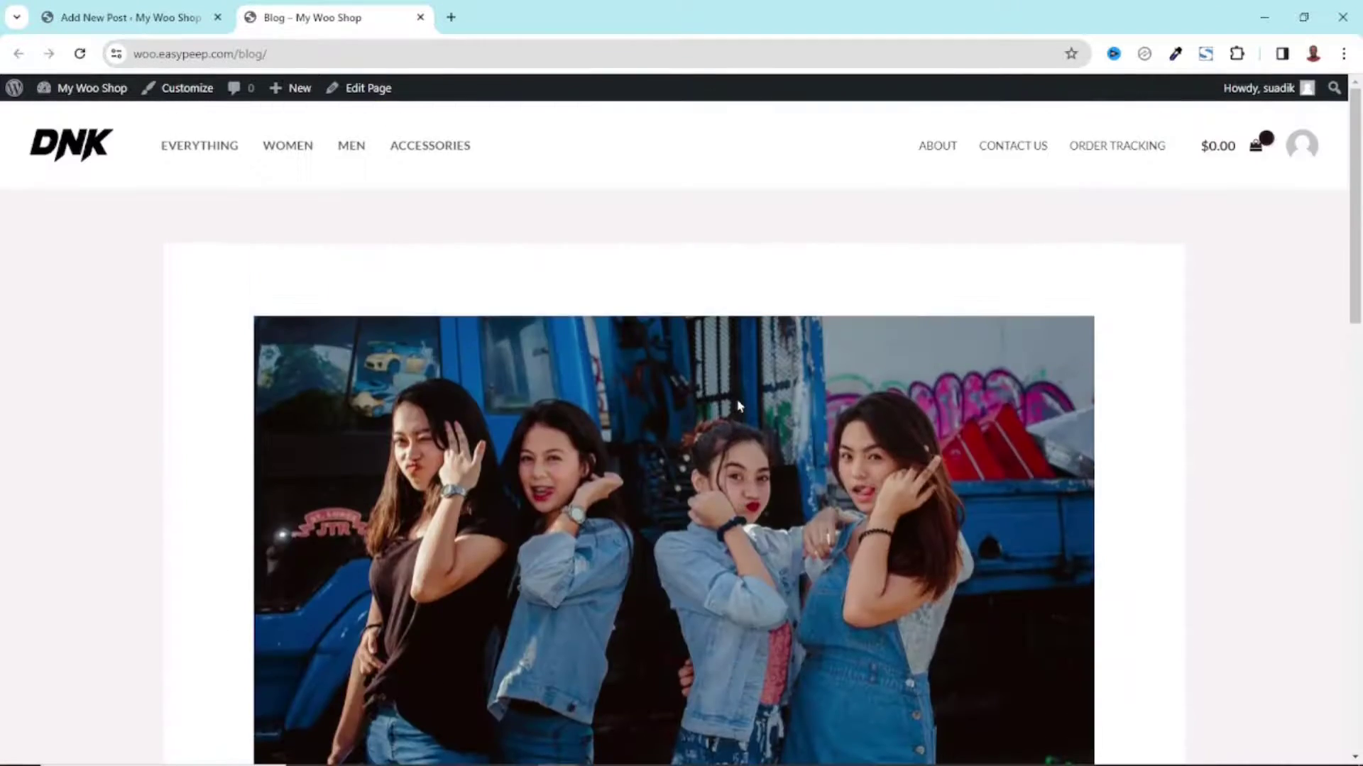
scroll(738, 406, down, 15)
scroll(738, 406, up, 8)
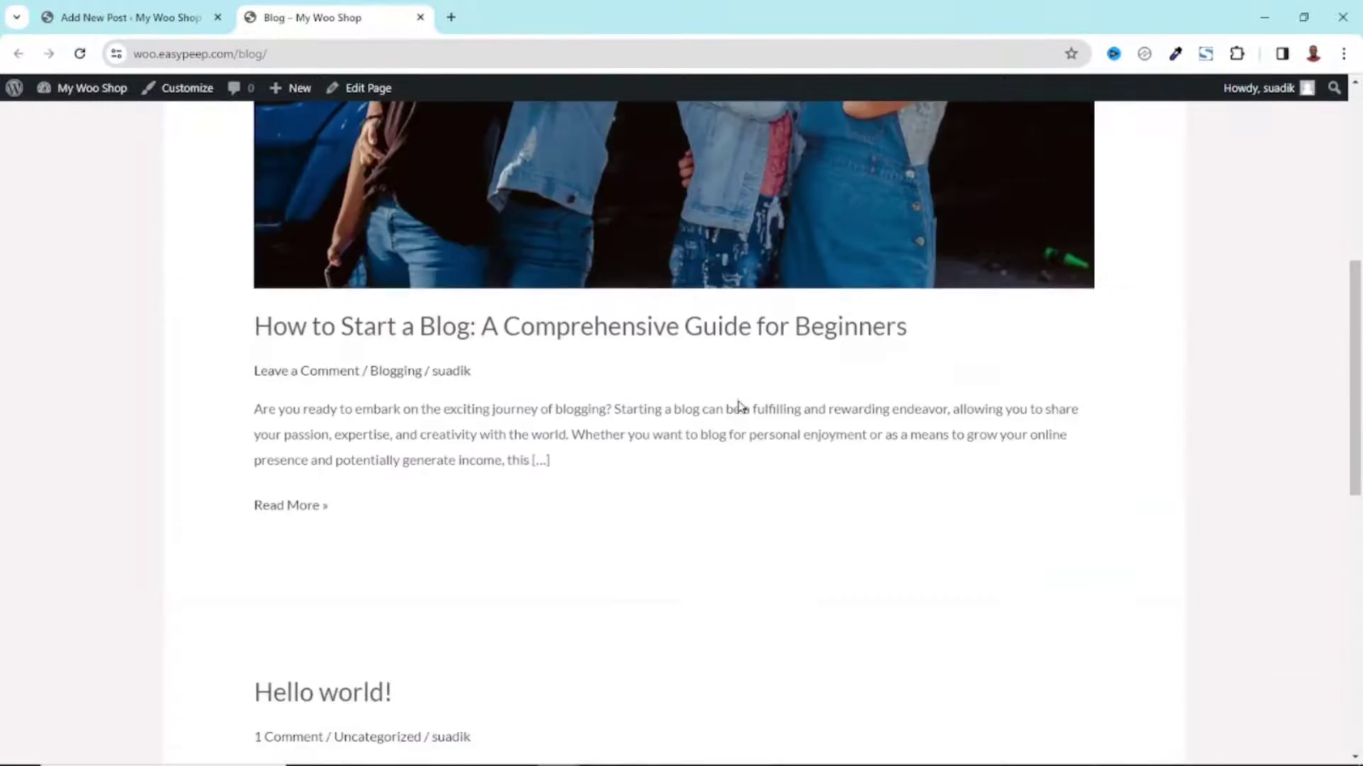
scroll(738, 406, up, 8)
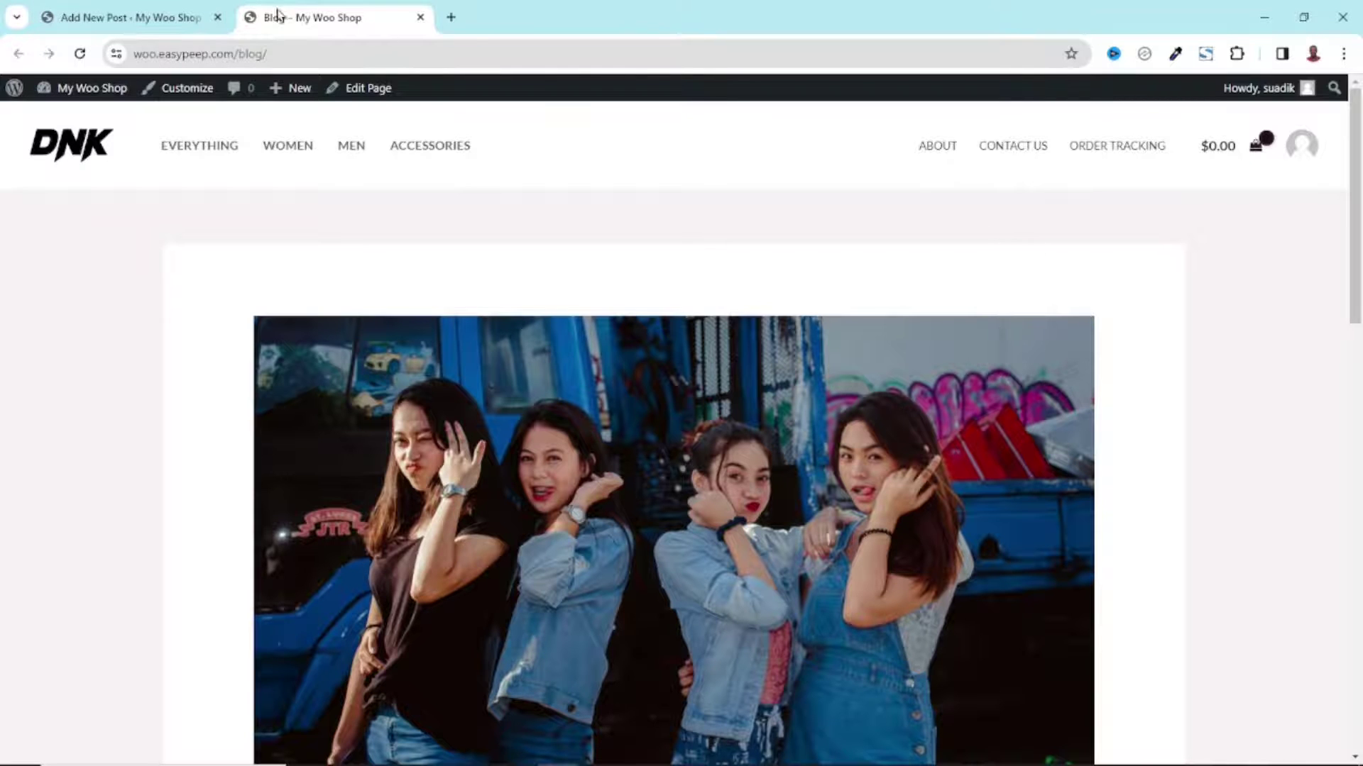
click(113, 22)
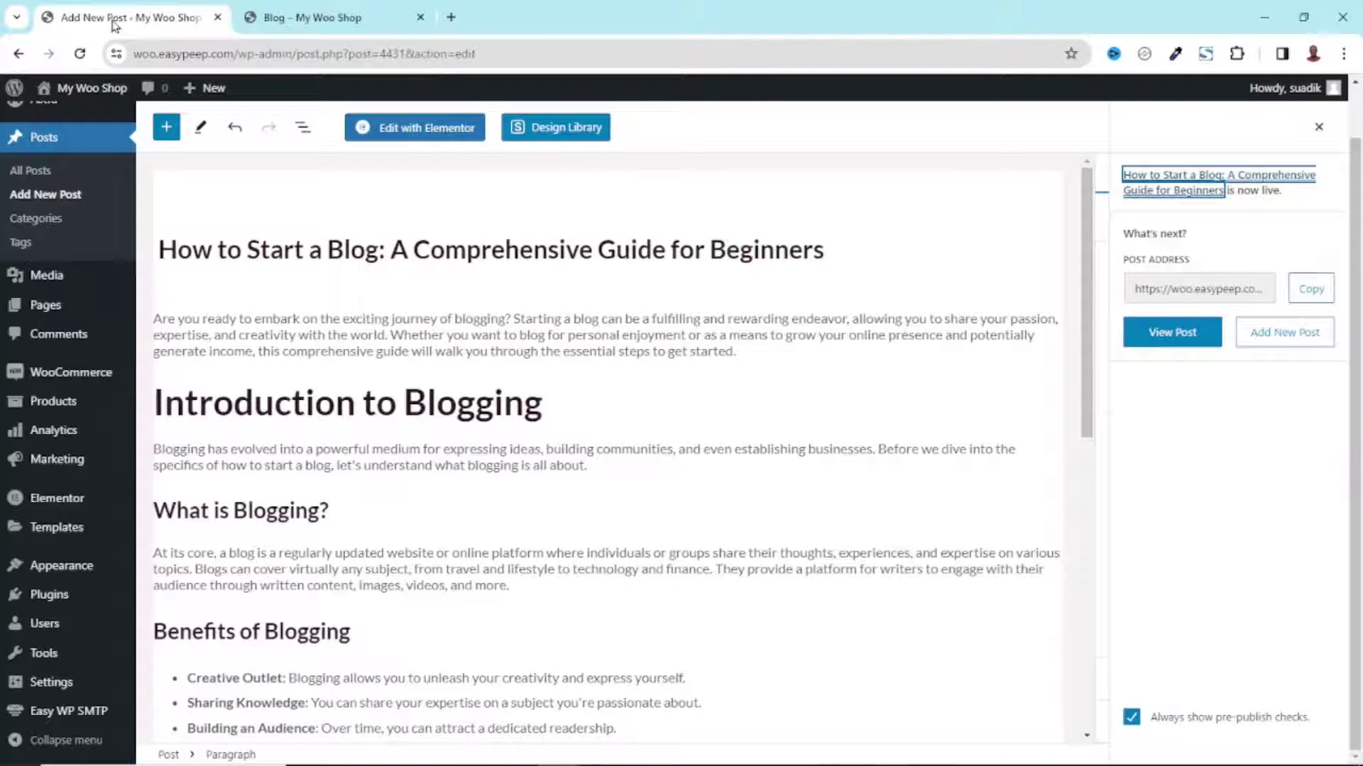
Go to Appearance > Menus and select the Secondary Menu for editing
mouse_move(60, 571)
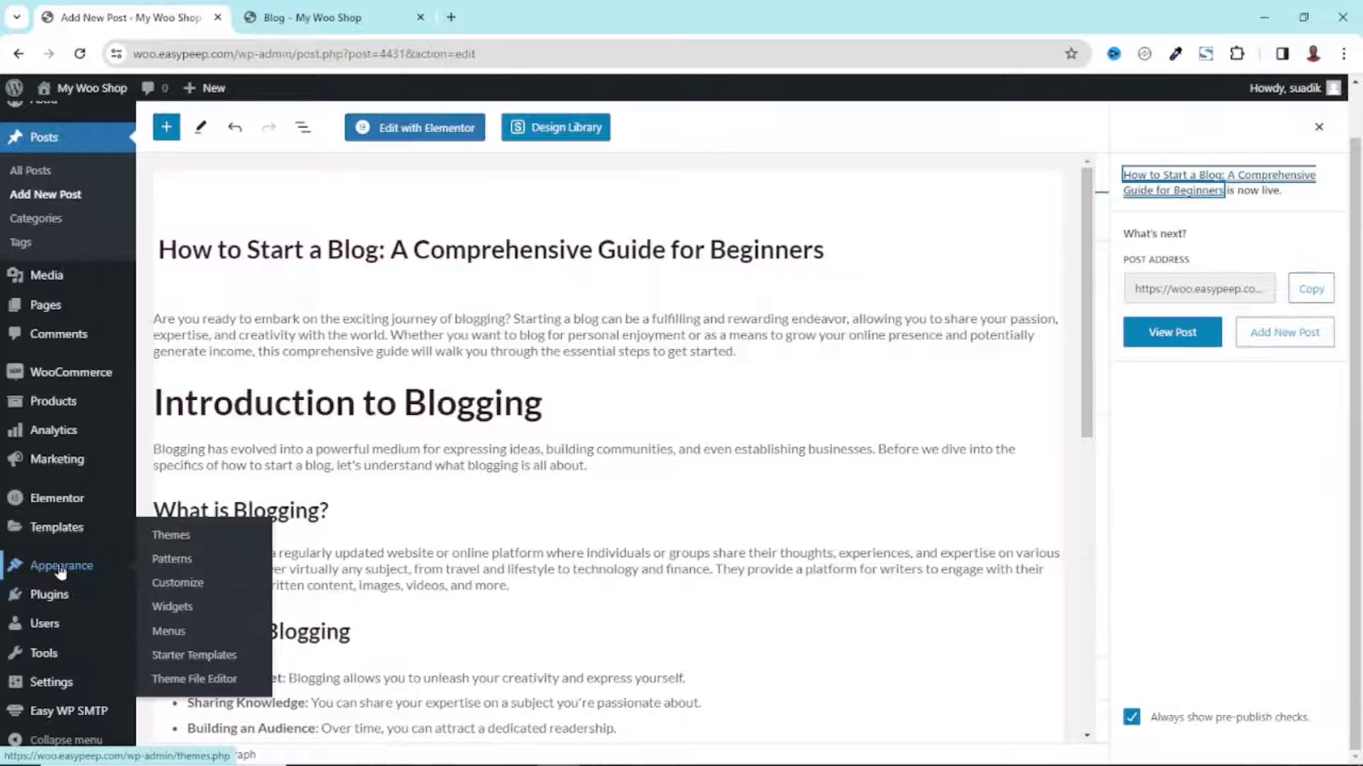
click(183, 633)
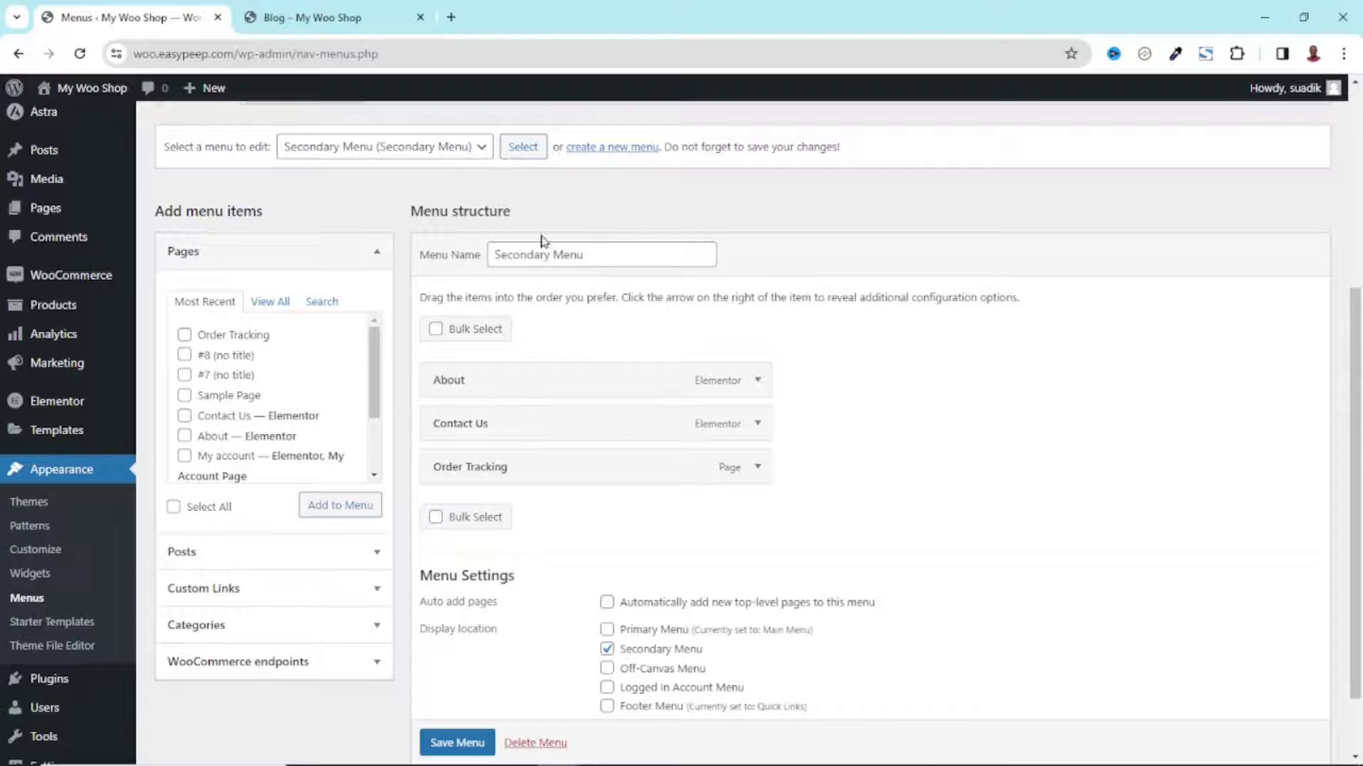
click(410, 149)
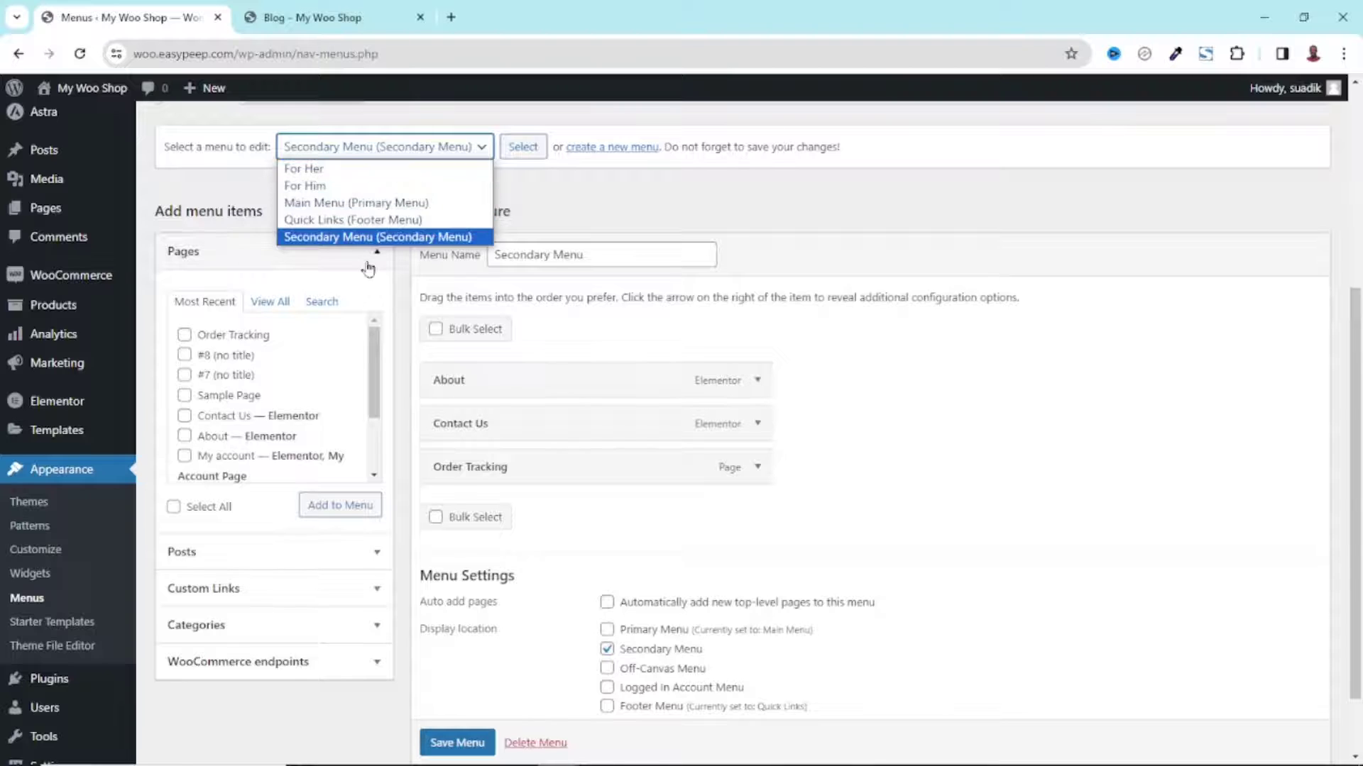
click(846, 220)
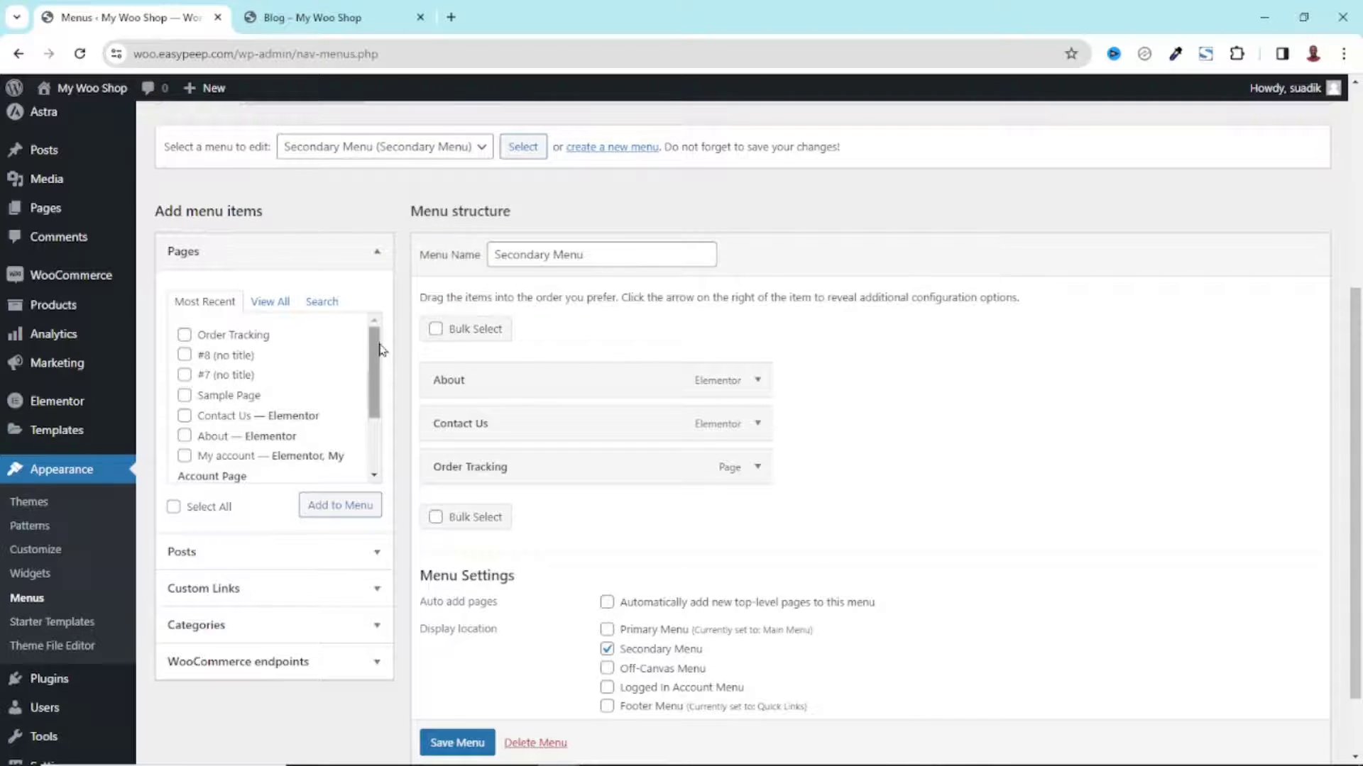
Add the Blog page from the full Pages list to the Secondary Menu
drag(376, 348, 377, 302)
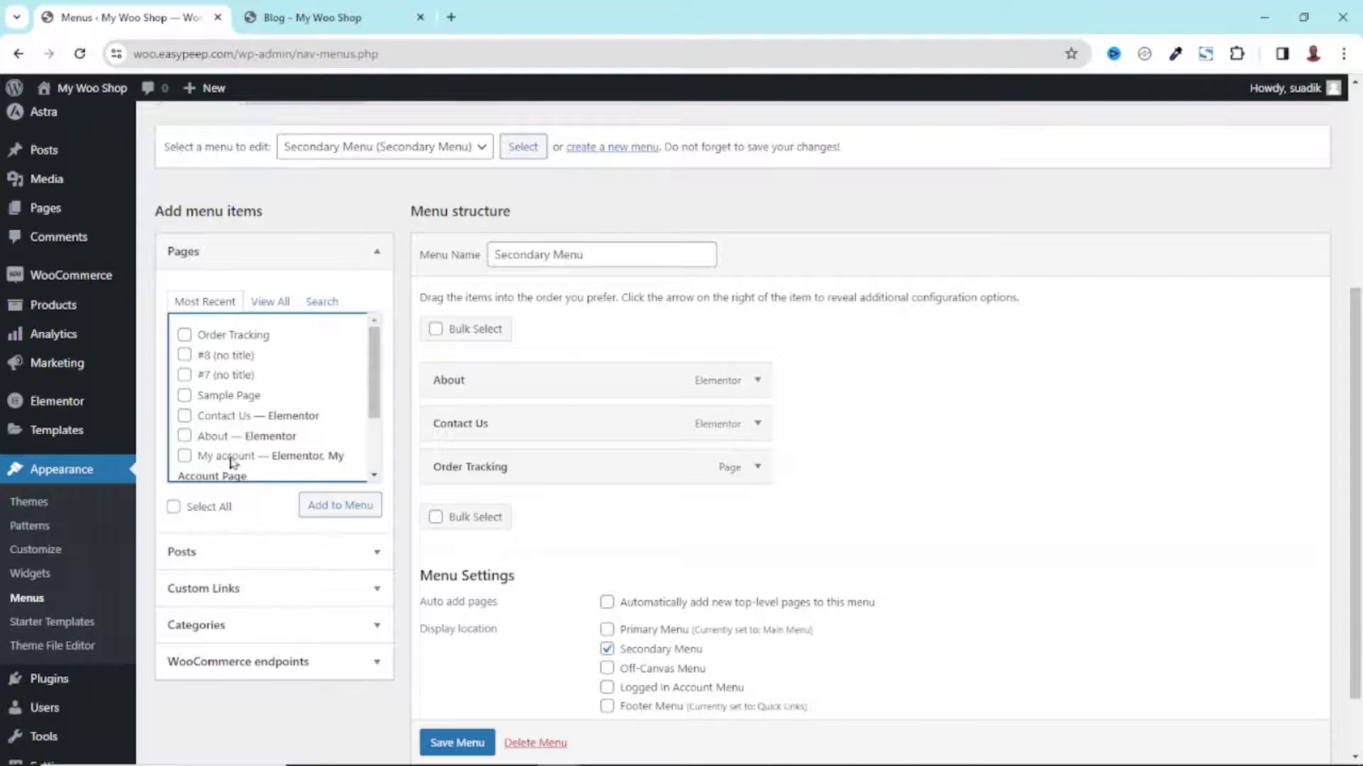
click(270, 303)
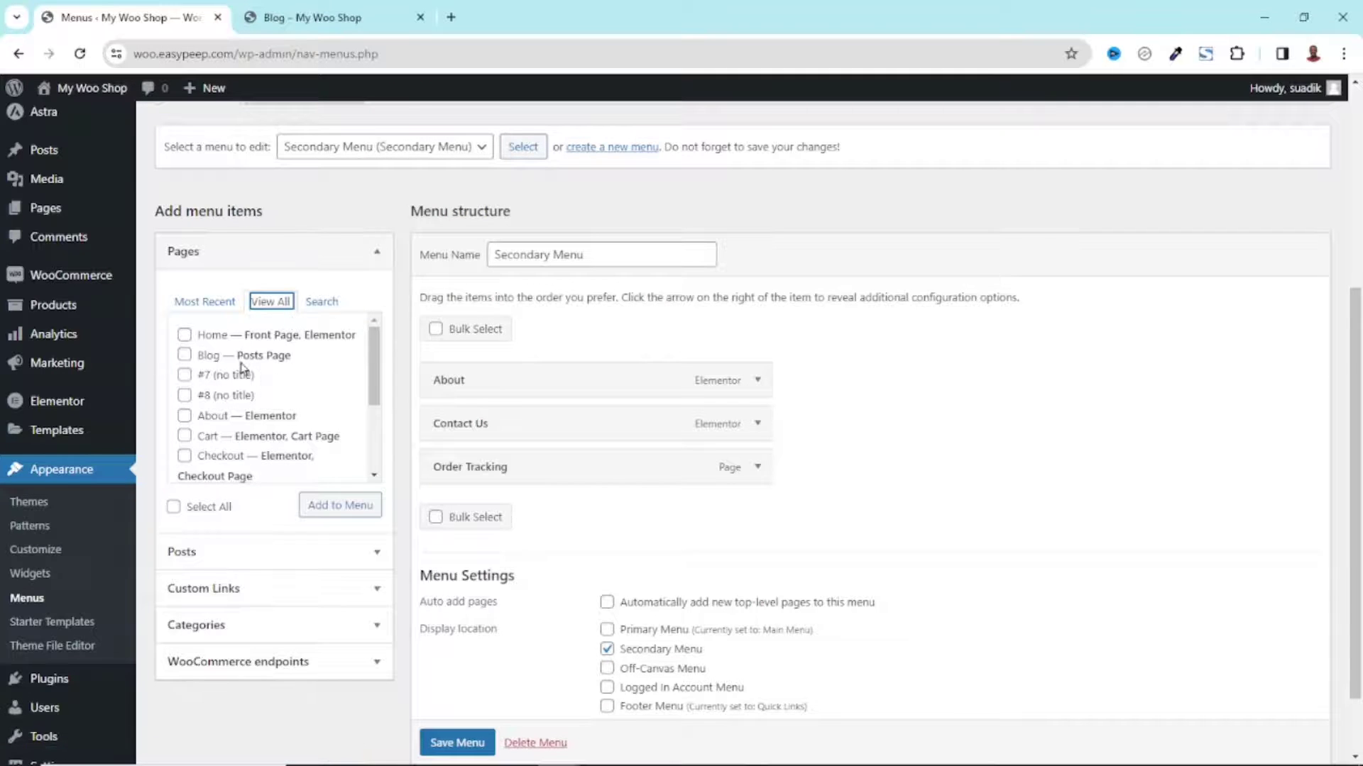
click(184, 356)
click(350, 518)
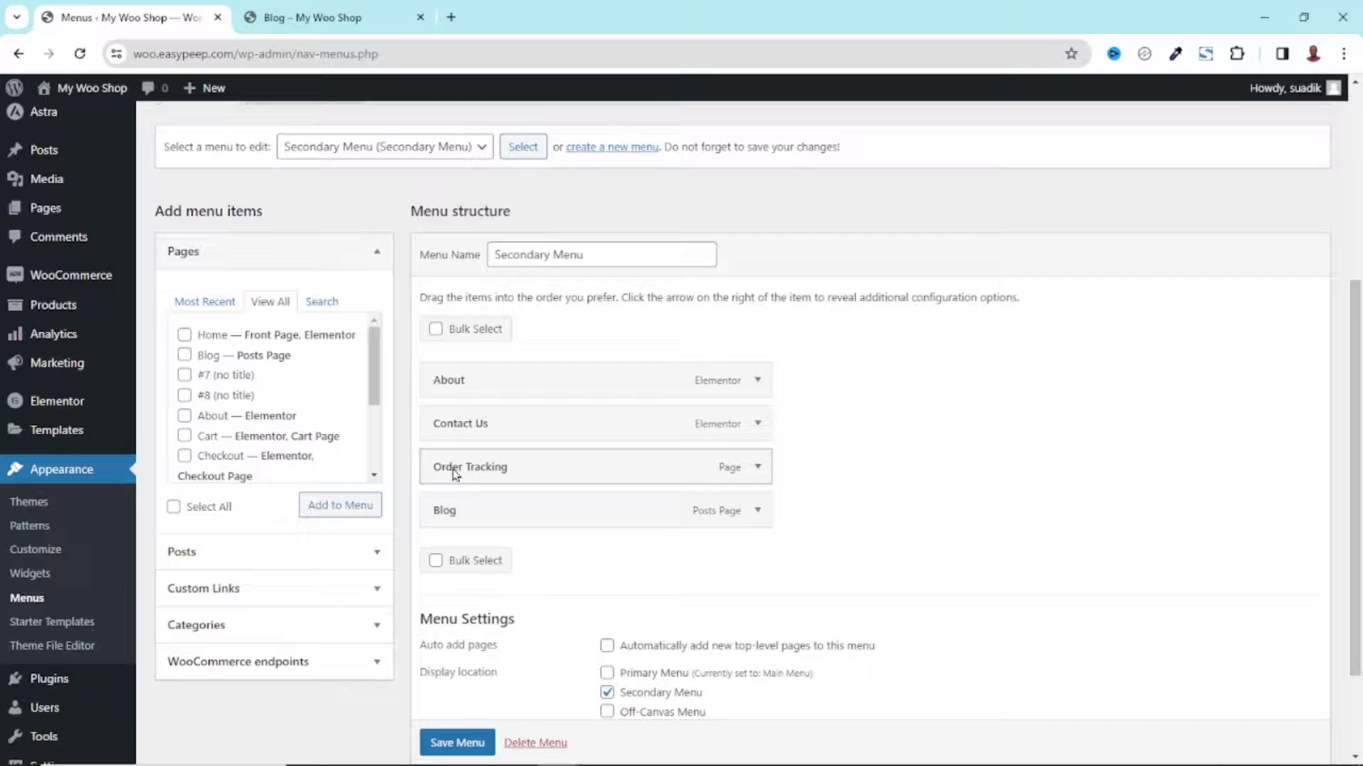
Move Order Tracking below Blog and save the Secondary Menu
drag(455, 474, 438, 526)
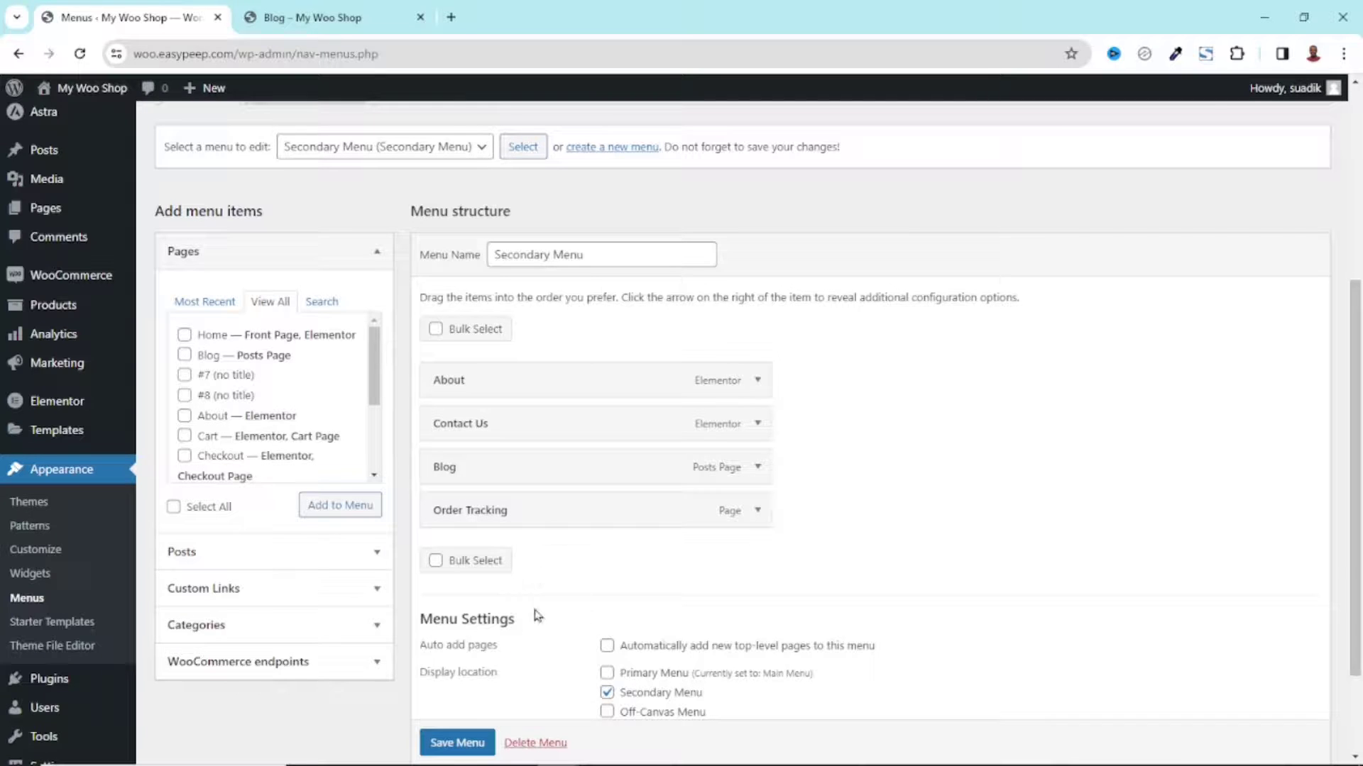
scroll(443, 751, down, 1)
click(443, 743)
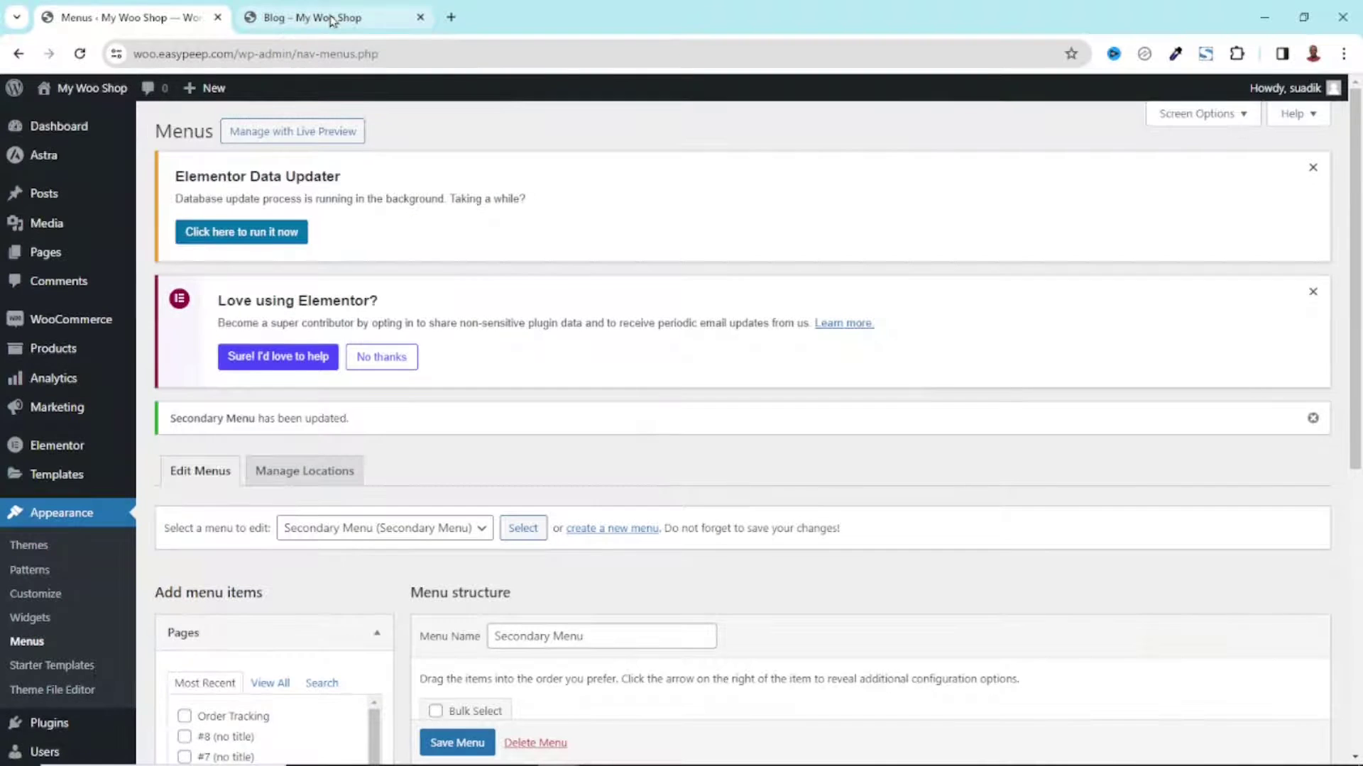
click(327, 20)
Reload the storefront, return to the DNK home page, and follow the new BLOG header link
click(80, 54)
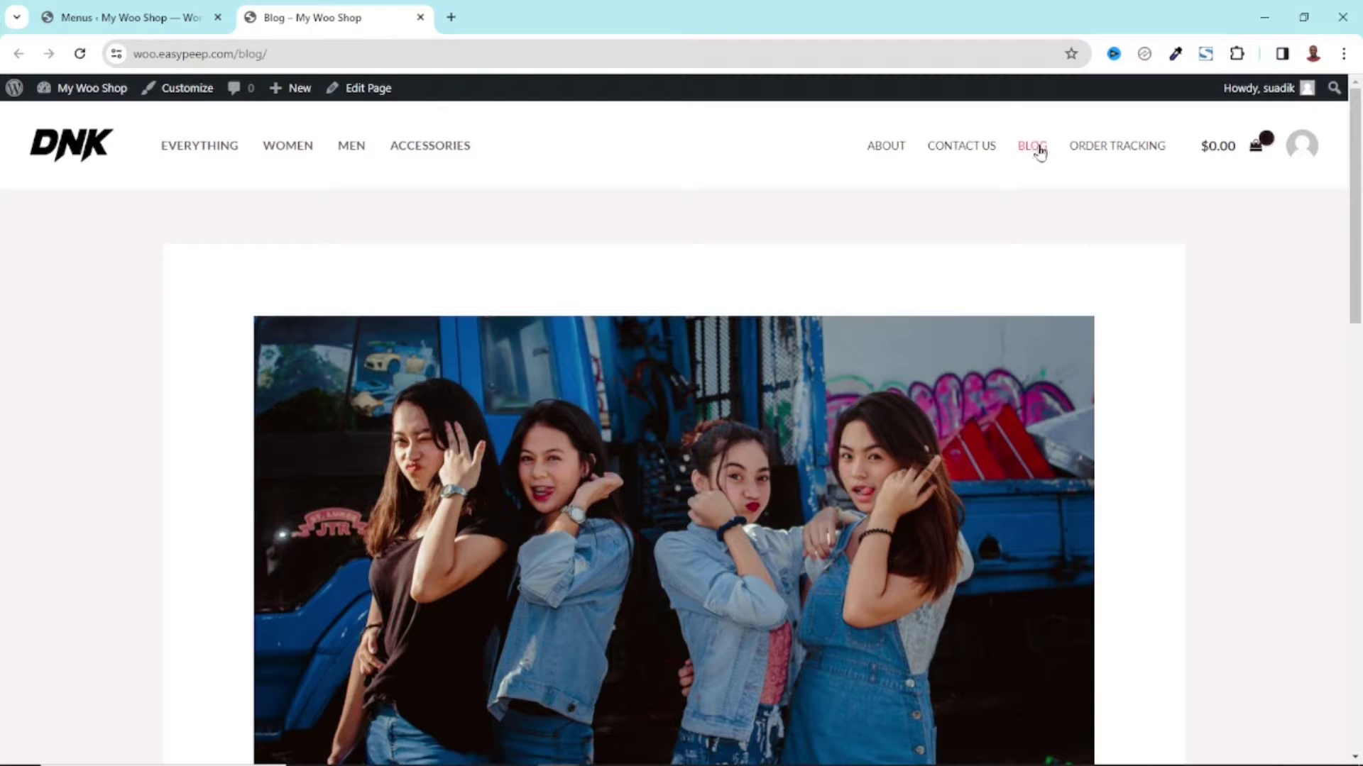
click(90, 151)
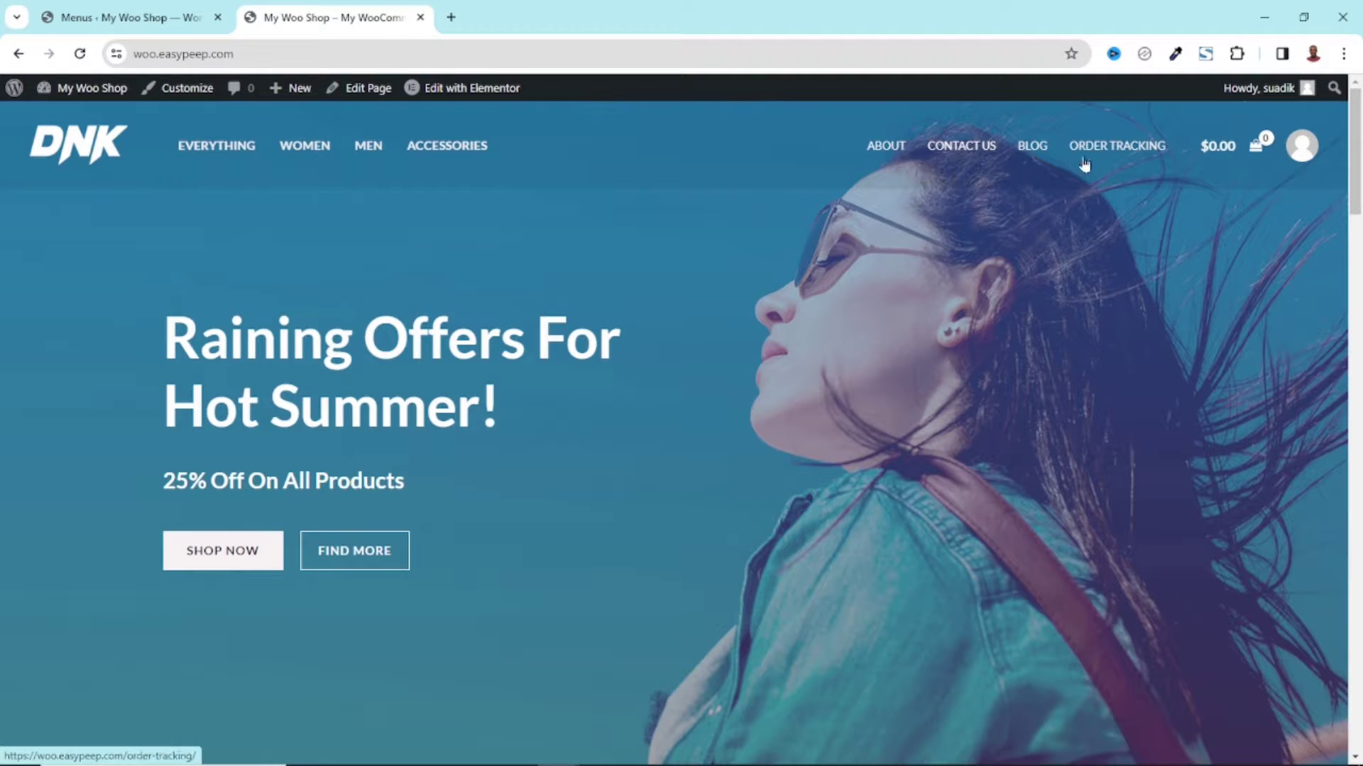
click(1027, 150)
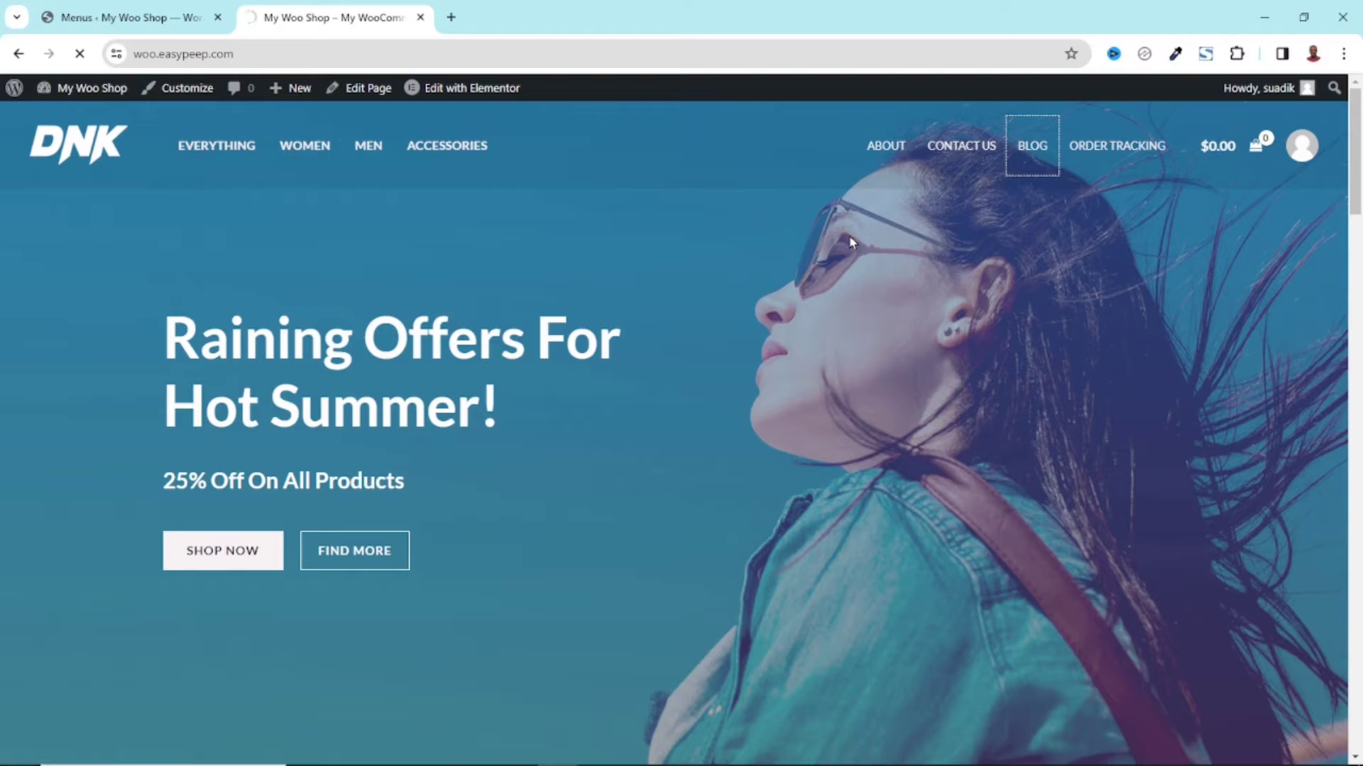